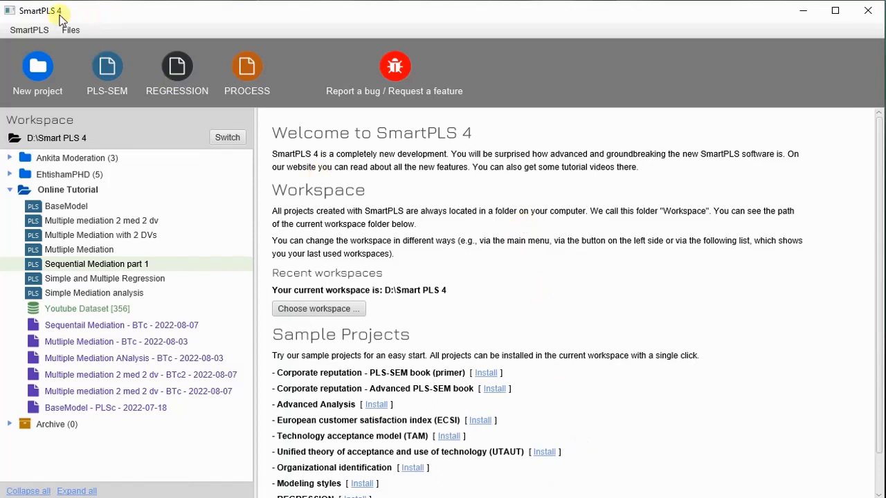
- Duplicate BaseModel in the Online Tutorial project under the name "Sequential Mediation part 2"
left_click(79, 207)
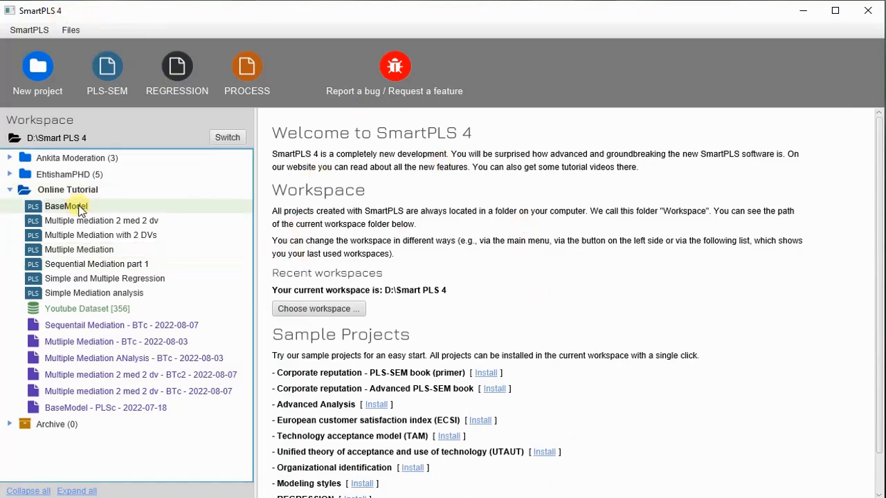
left_click(80, 210)
right_click(81, 209)
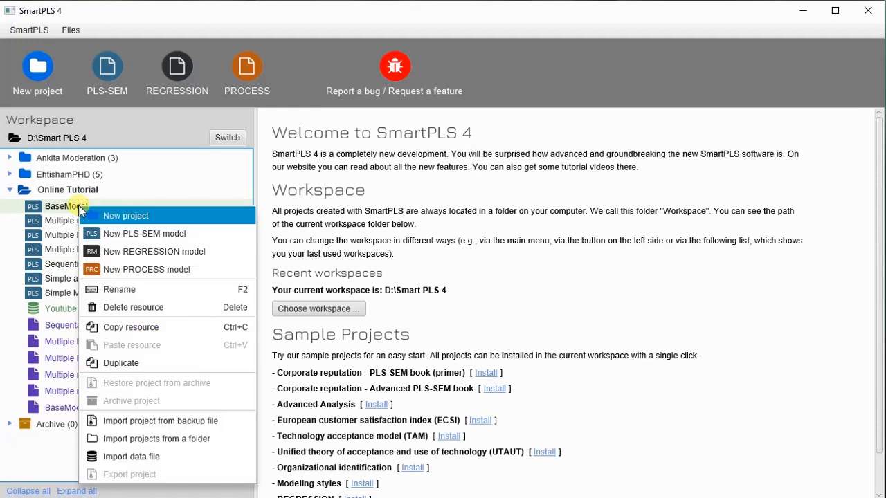
left_click(170, 363)
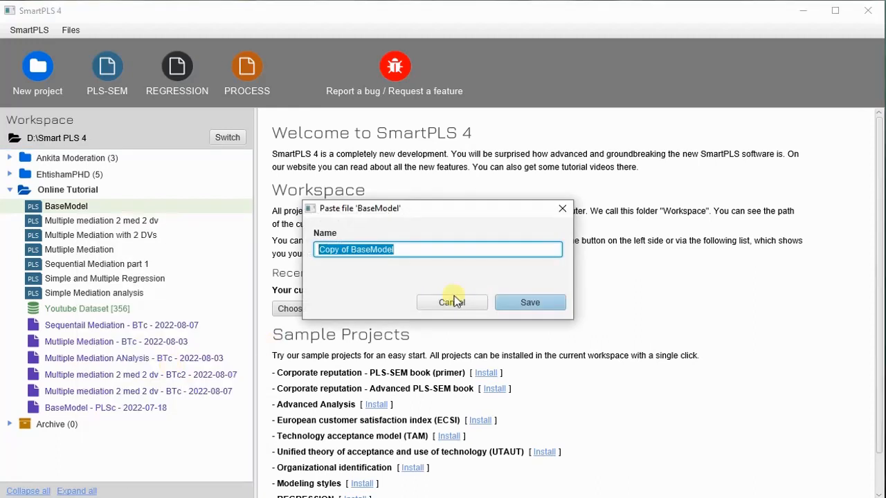
type("Sequential Mediation part 2")
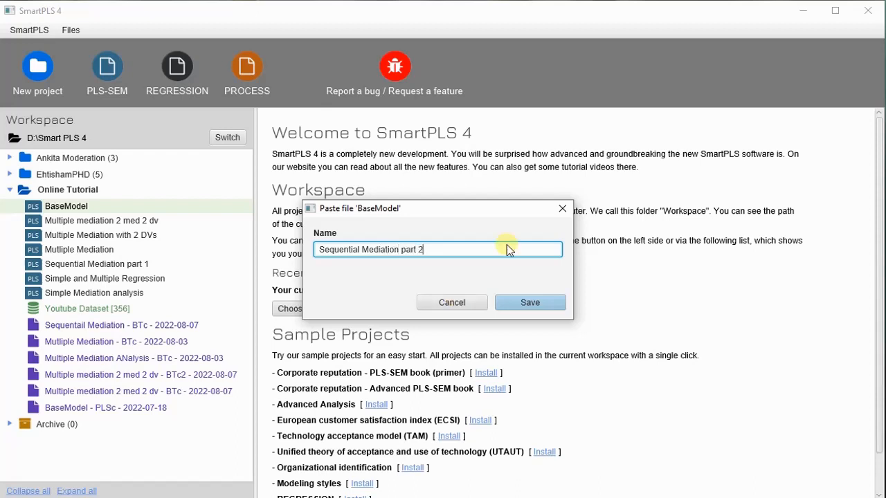
left_click(534, 302)
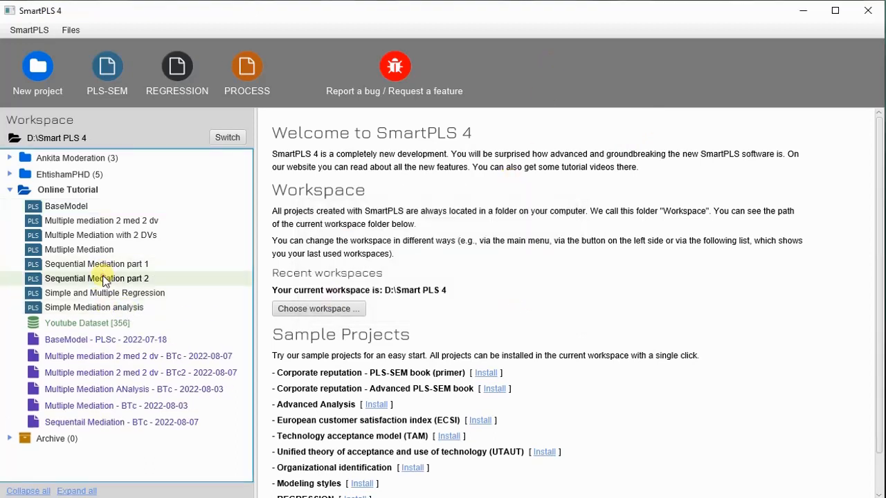
- In the Sequential Mediation part 2 model, move the MEDC1 indicator next to MEDC3 and save the model
double_click(169, 279)
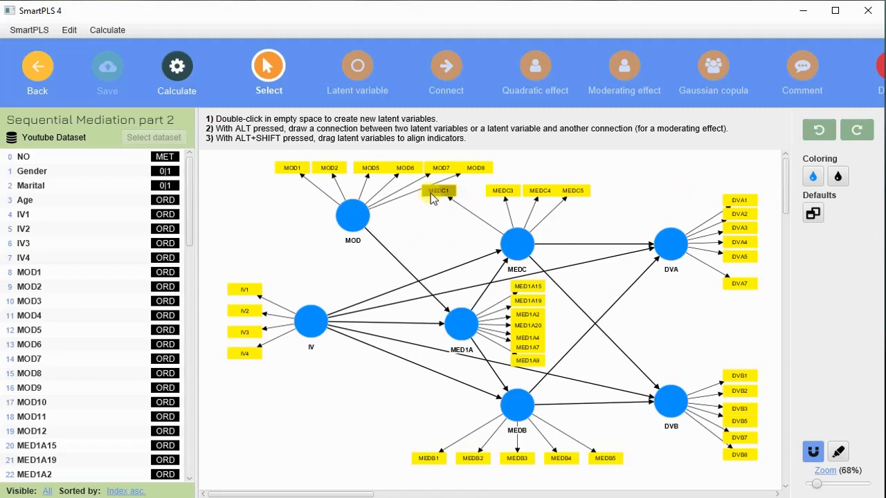
left_click_drag(432, 193, 463, 198)
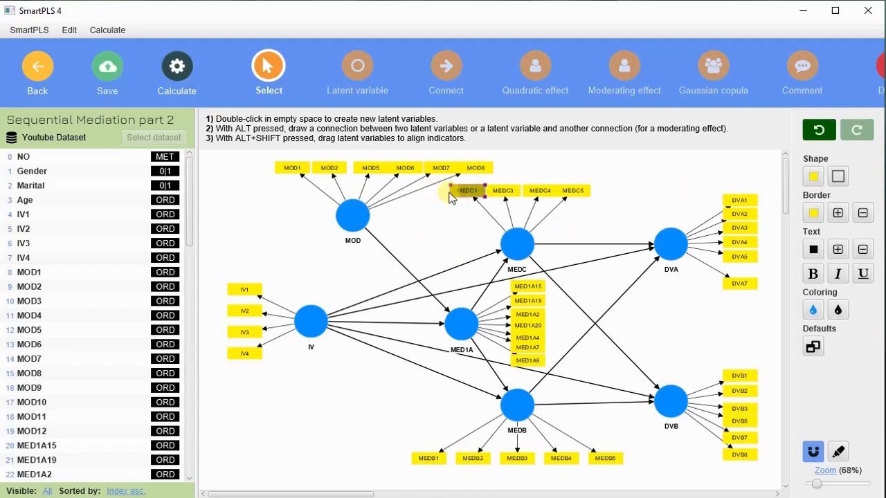
left_click(113, 72)
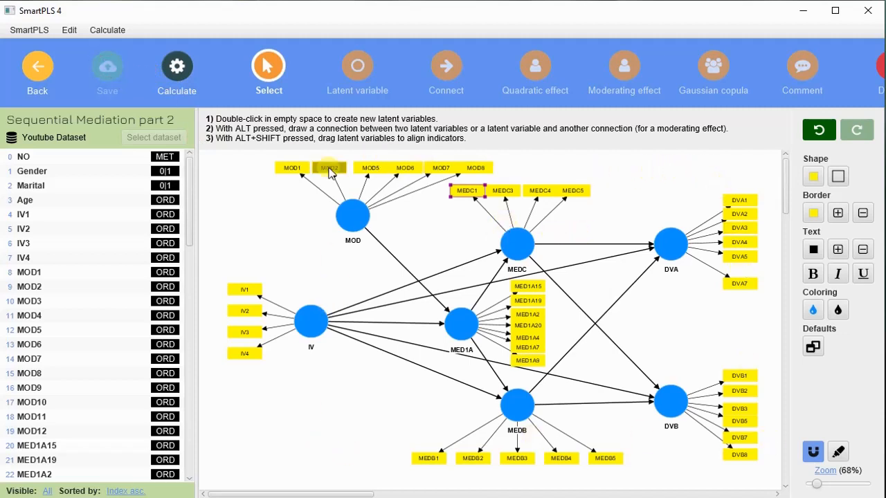
- Delete the MOD and MEDB latent variables from the model together with their indicators and paths
left_click(359, 225)
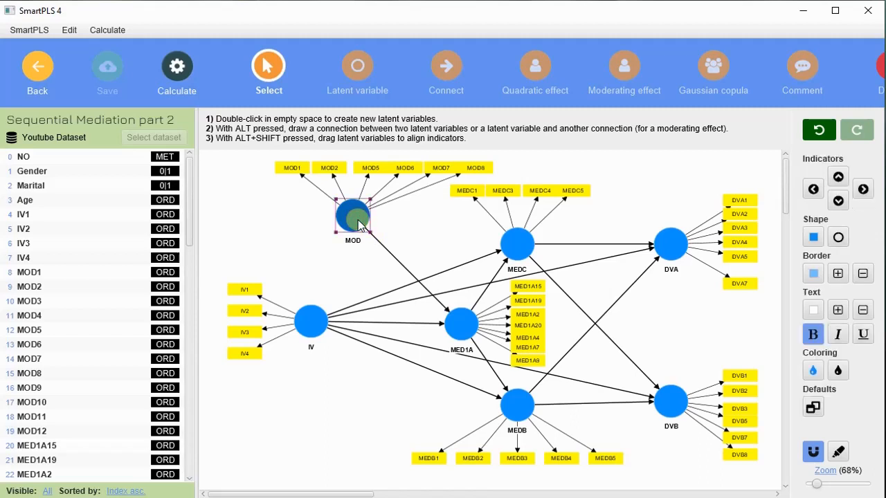
left_click(879, 69)
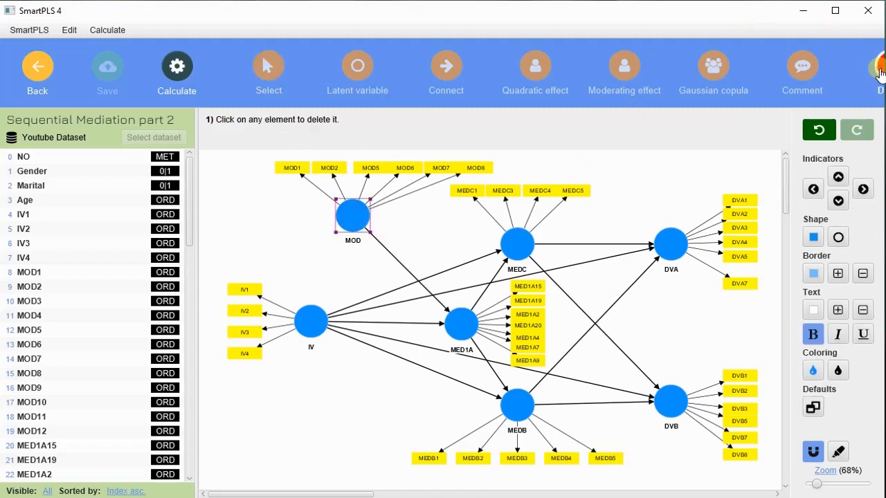
left_click(359, 224)
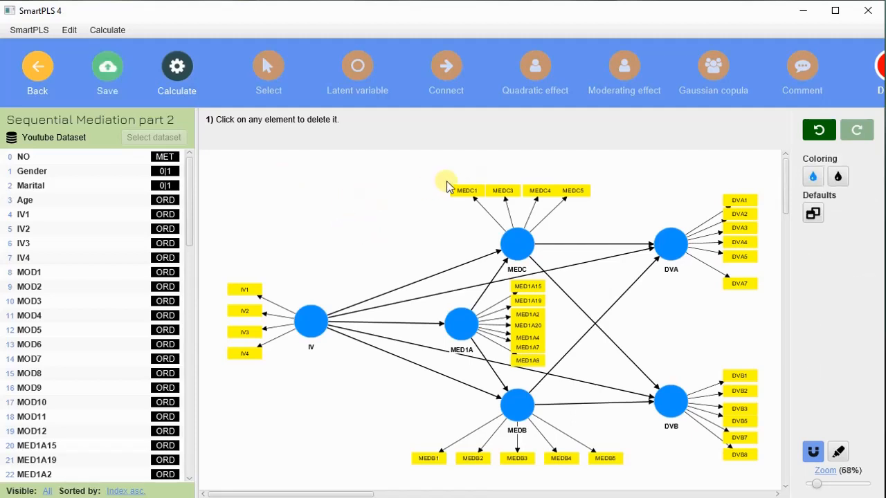
left_click(519, 407)
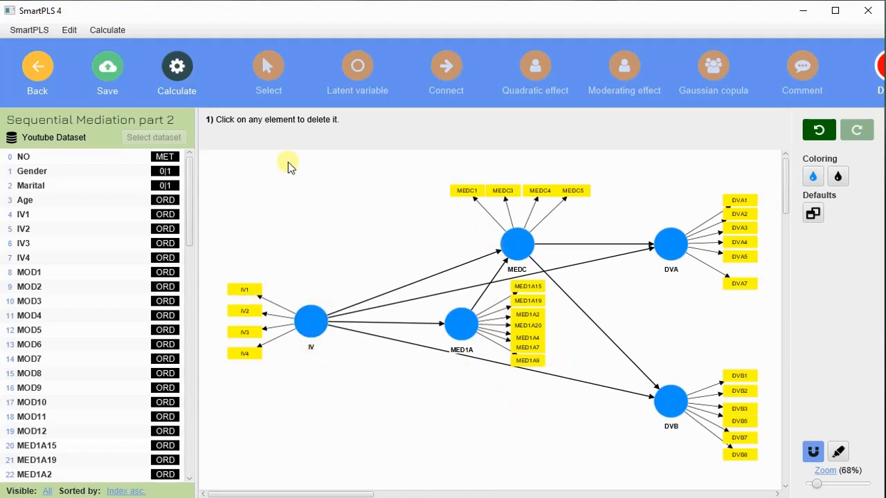
- Rearrange the constructs with MED1A and MEDC in an upper row and IV, DVB and DVA in a lower row
left_click(270, 70)
left_click_drag(323, 338, 321, 390)
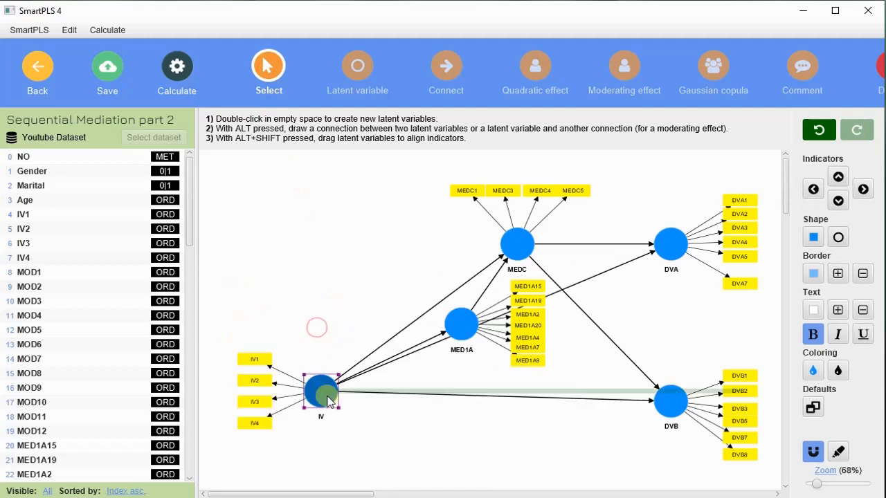
left_click(457, 329)
left_click_drag(457, 328, 432, 237)
left_click_drag(518, 244, 520, 220)
left_click_drag(677, 400, 479, 420)
left_click_drag(672, 241, 661, 373)
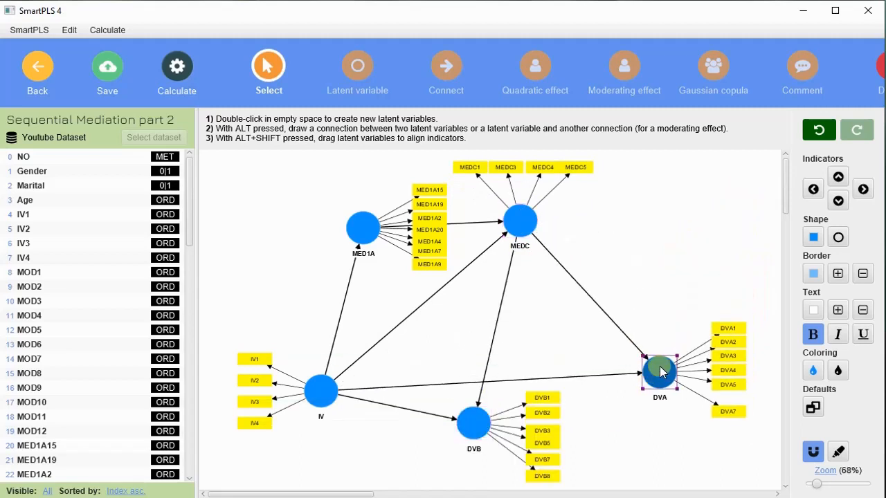
- Place MED1A's indicators above it and DVB's indicators below it, and move MEDC away from MED1A's indicators
left_click(363, 226)
left_click(839, 176)
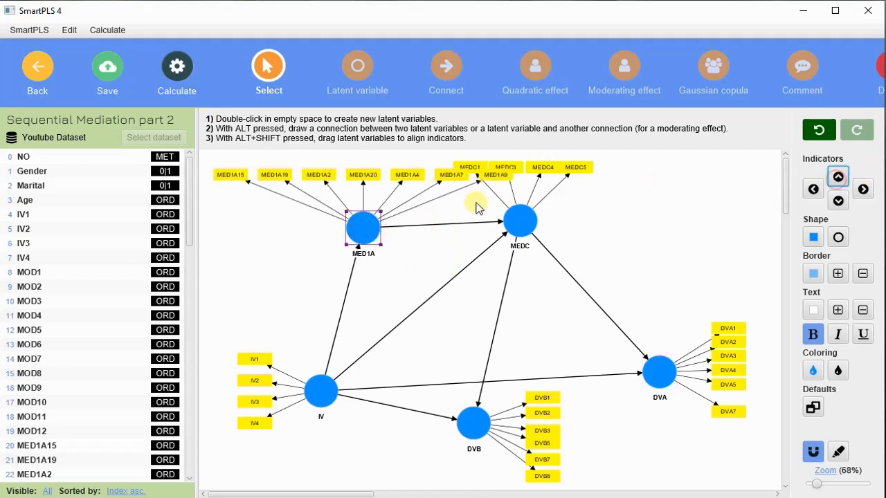
left_click_drag(522, 218, 601, 229)
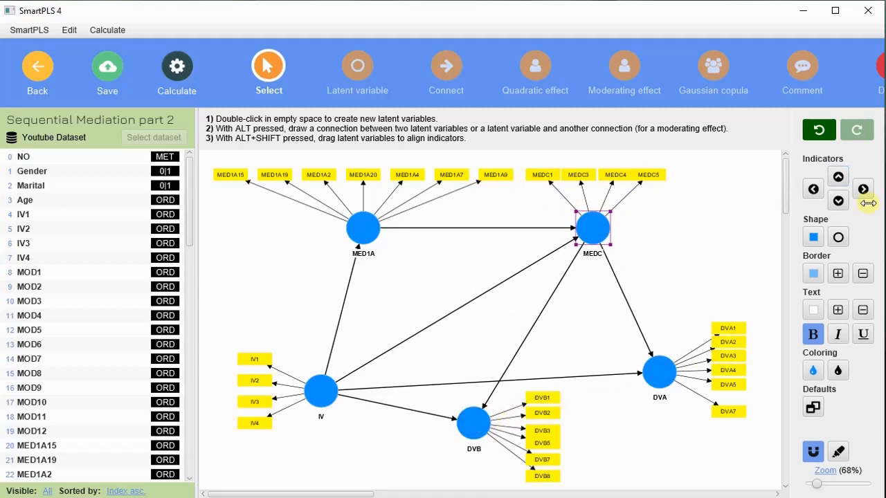
left_click(472, 424)
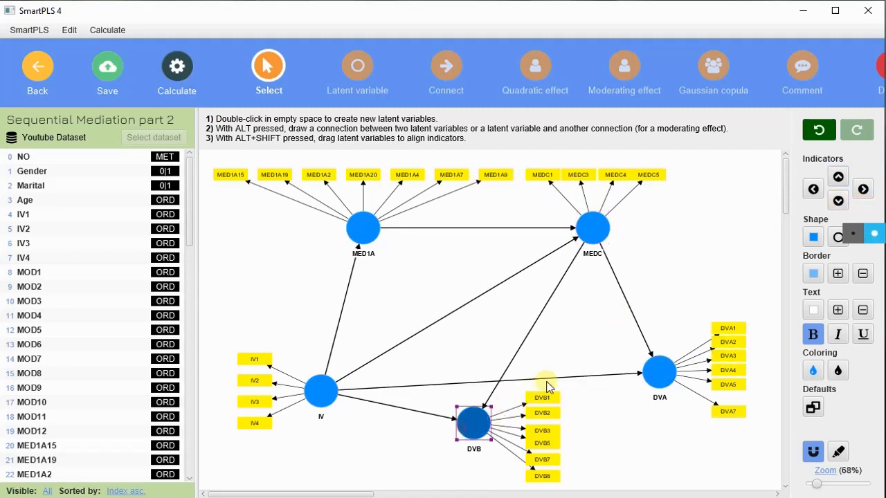
left_click(838, 201)
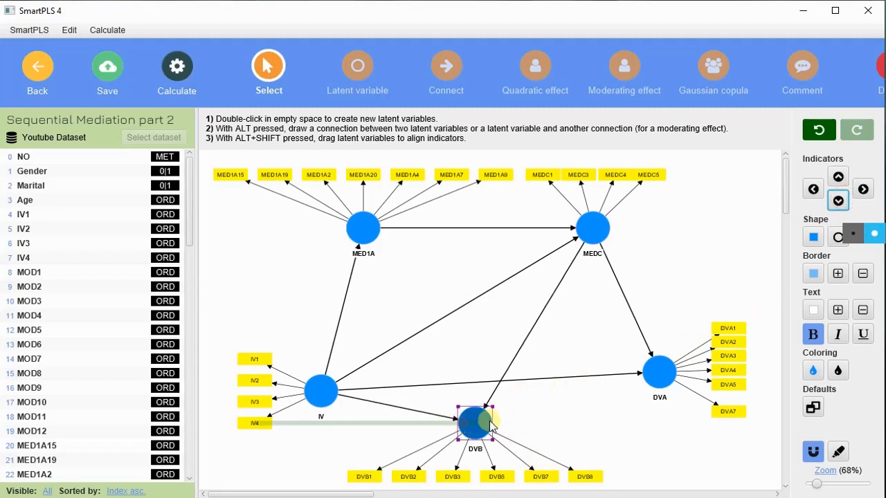
- Tidy the layout with IV directly below MED1A, MEDC level with MED1A, and DVA and DVB closer beneath MEDC
left_click_drag(490, 425, 541, 414)
left_click_drag(664, 376, 645, 334)
left_click_drag(542, 408, 595, 377)
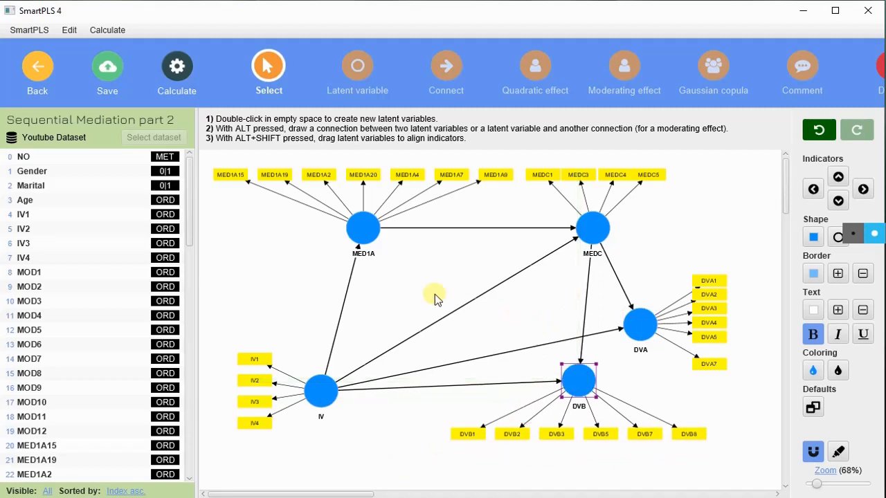
mouse_move(370, 234)
left_mouse_down()
mouse_move(369, 244)
mouse_move(372, 237)
left_mouse_up()
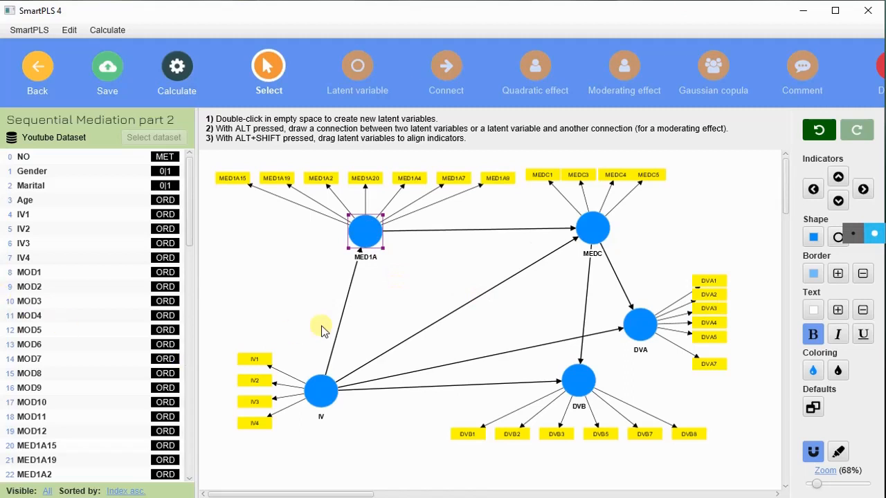
left_click_drag(314, 396, 358, 368)
left_click_drag(586, 386, 571, 386)
left_click(638, 330)
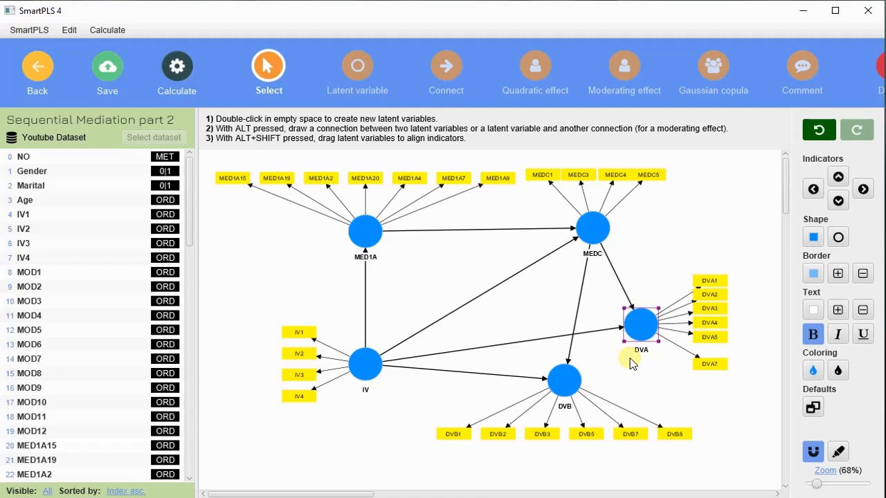
left_click_drag(591, 225, 600, 230)
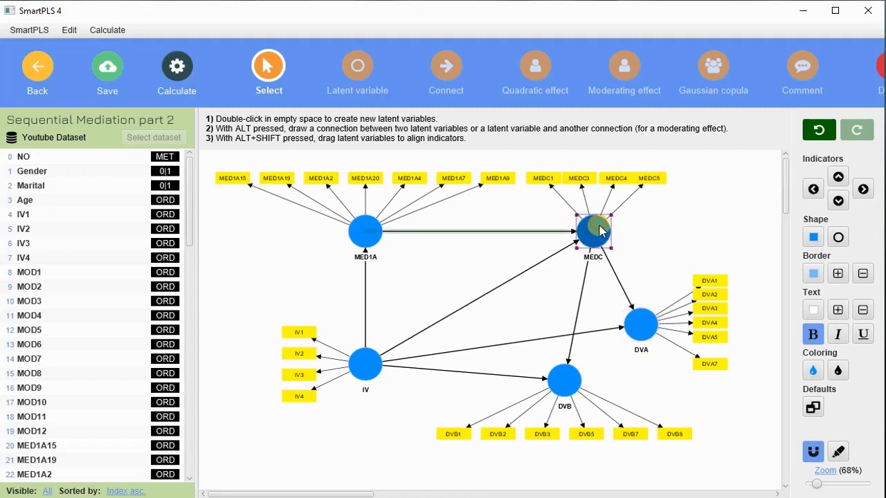
left_click(661, 227)
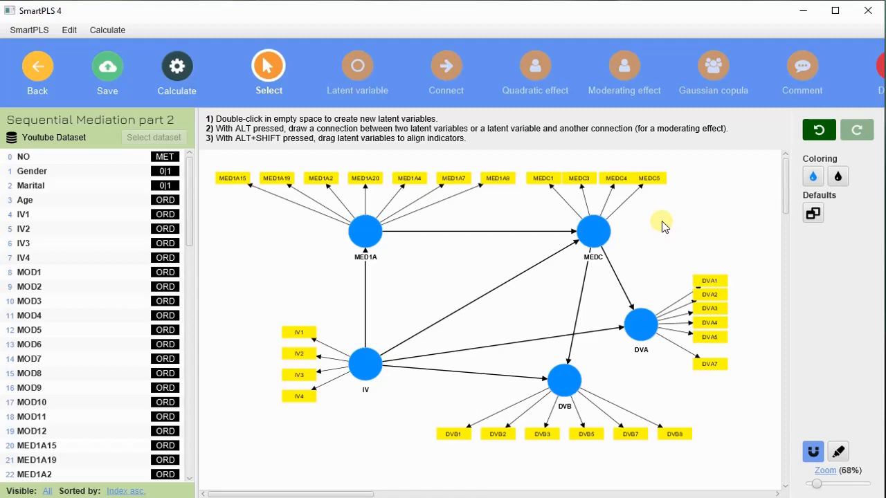
left_click(562, 387)
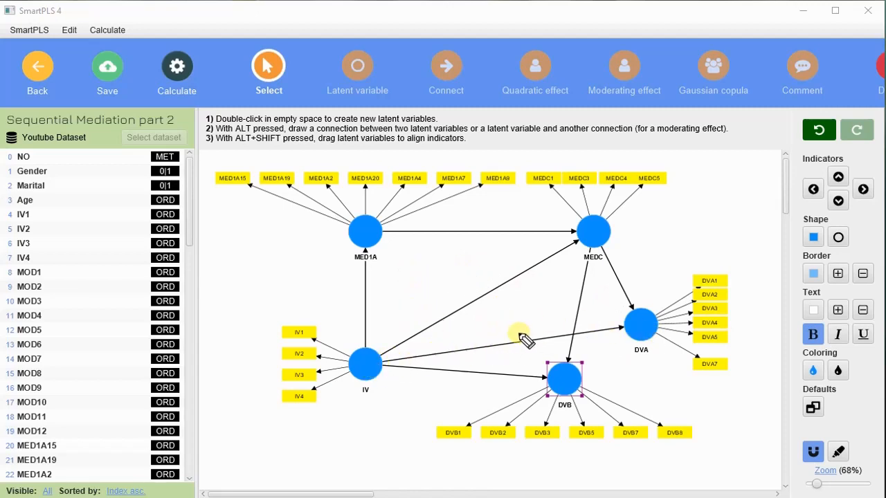
- Handwrite "Dir 1" beside the path from IV to DVA and "Dir 2" beside the path from IV to DVB
left_click_drag(519, 331, 557, 335)
mouse_move(459, 382)
left_mouse_down()
mouse_move(458, 390)
mouse_move(479, 386)
mouse_move(498, 401)
left_mouse_up()
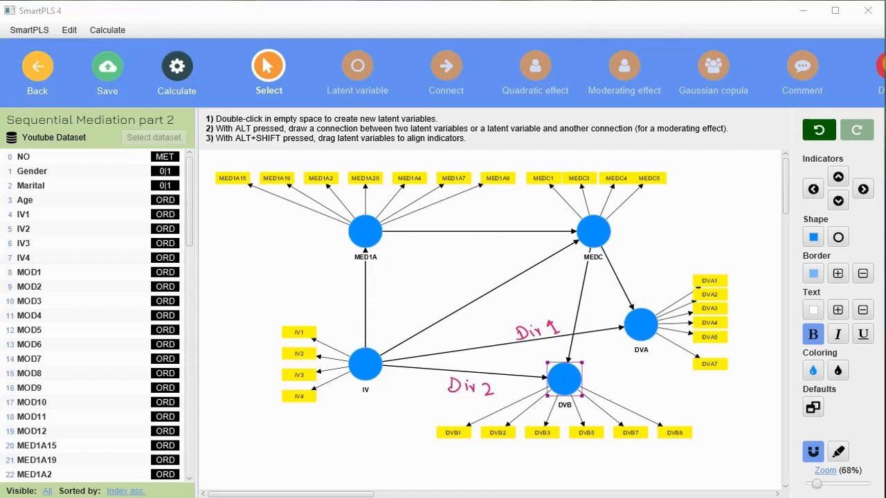
- Delete the path running from IV directly to MEDC
left_click(873, 73)
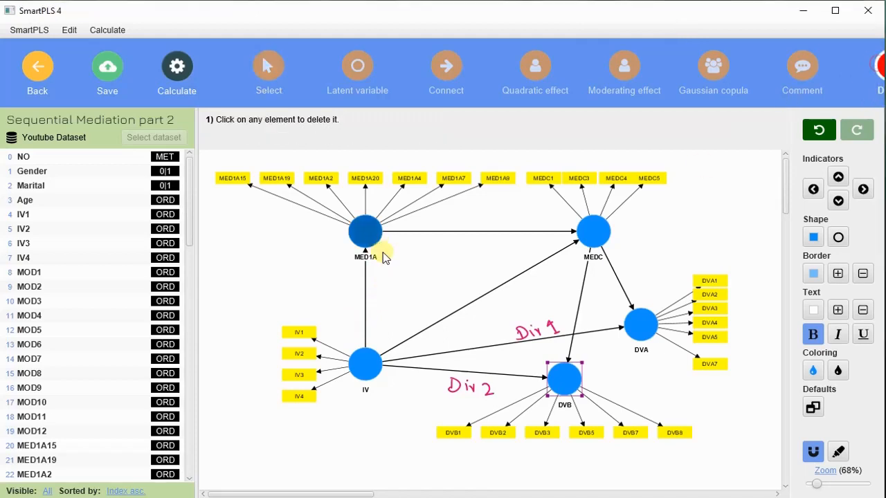
left_click(477, 297)
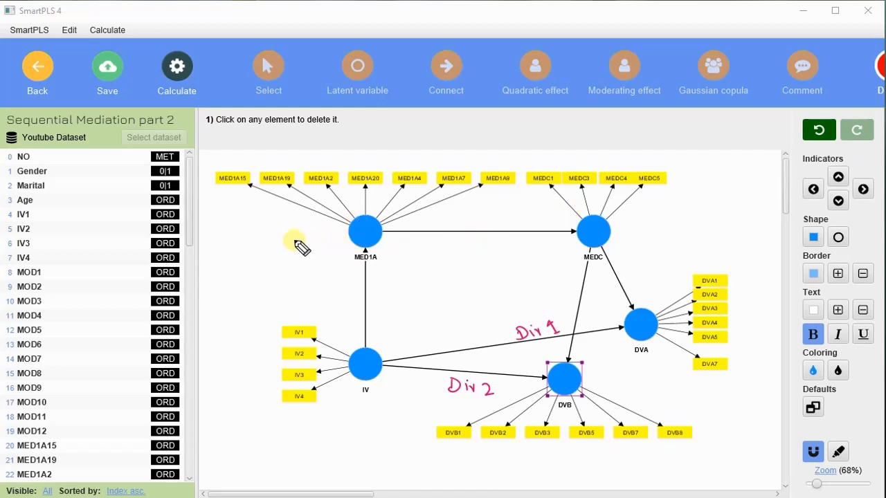
- Handwrite Med1 at MED1A and Med2 at MEDC, and mark the paths IV–MED1A as A, MED1A–MEDC as B, MEDC–DVA as C, MEDC–DVB as D
left_click_drag(305, 245, 340, 235)
mouse_move(622, 225)
left_mouse_down()
mouse_move(623, 237)
mouse_move(669, 220)
mouse_move(677, 233)
left_mouse_up()
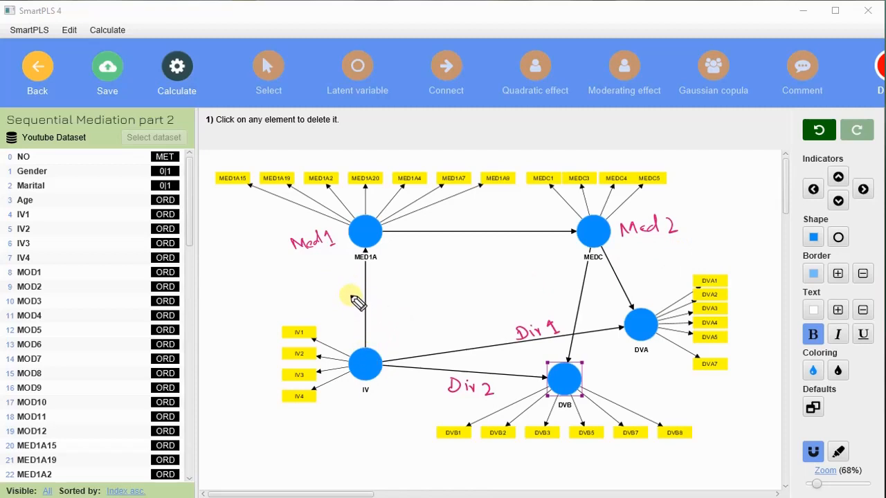
mouse_move(344, 287)
left_mouse_down()
mouse_move(343, 303)
mouse_move(353, 304)
left_mouse_up()
left_click_drag(340, 299, 353, 294)
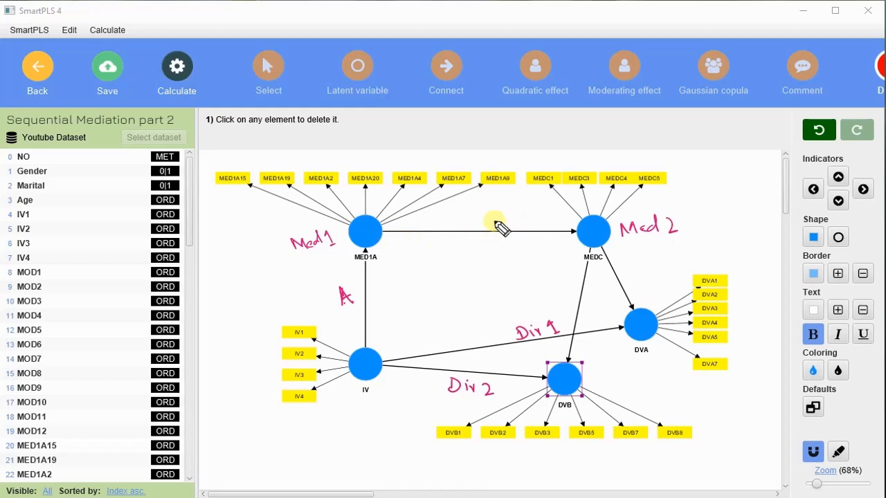
mouse_move(479, 214)
left_mouse_down()
mouse_move(485, 227)
mouse_move(474, 227)
left_mouse_up()
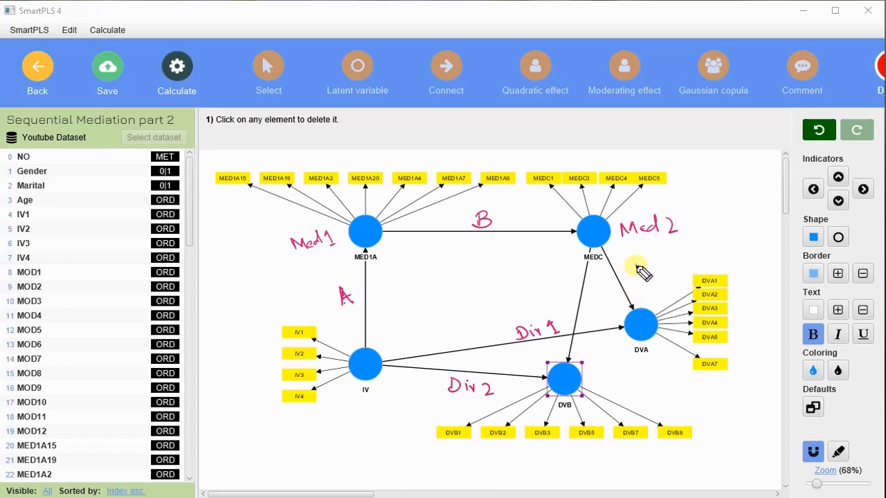
left_click_drag(647, 265, 649, 279)
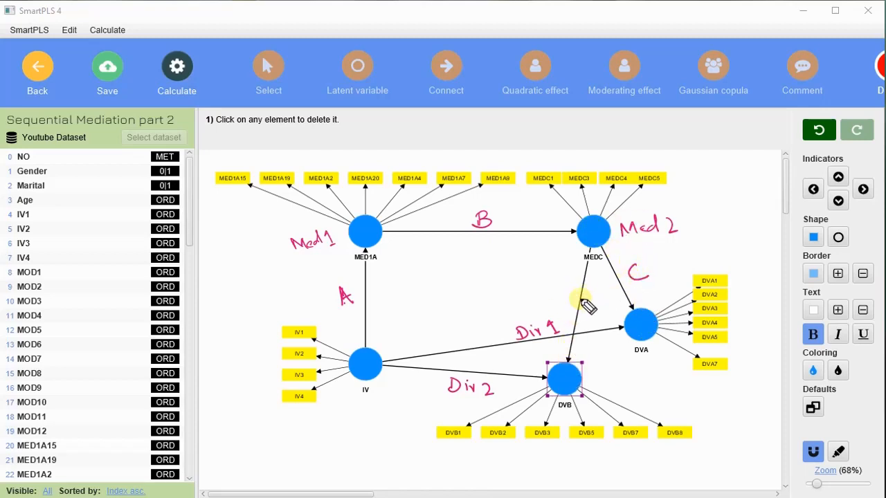
left_click_drag(568, 284, 567, 299)
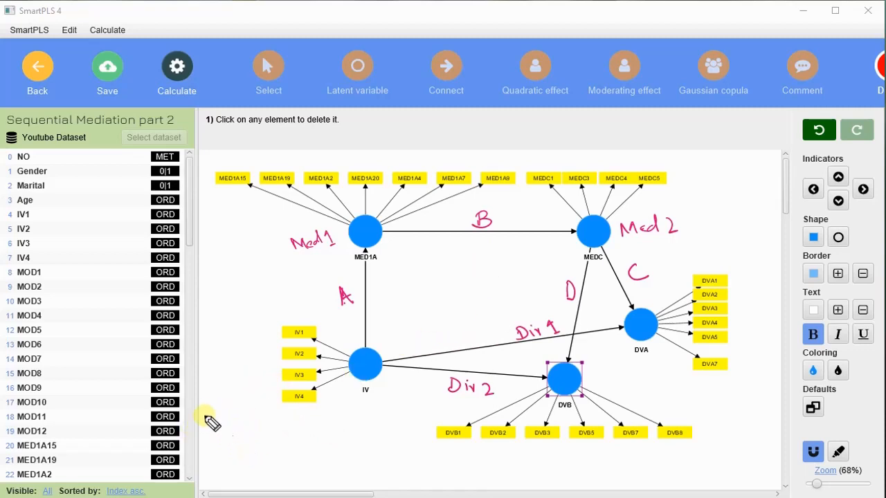
- Handwrite the indirect path formulas beneath the model: A×B×C for DVA and A×B×D for the second indirect path
mouse_move(209, 424)
left_mouse_down()
mouse_move(222, 443)
mouse_move(236, 423)
mouse_move(263, 435)
mouse_move(277, 422)
mouse_move(303, 430)
mouse_move(367, 417)
mouse_move(398, 400)
mouse_move(397, 409)
left_mouse_up()
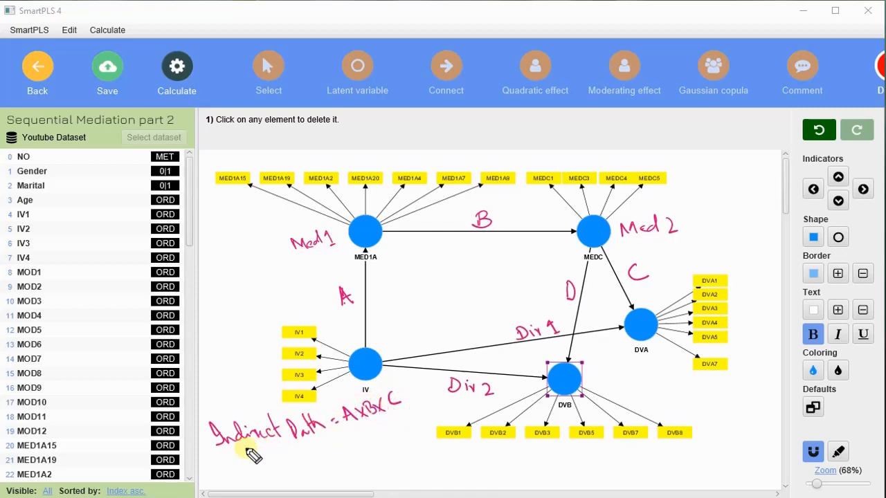
left_click_drag(226, 455, 263, 450)
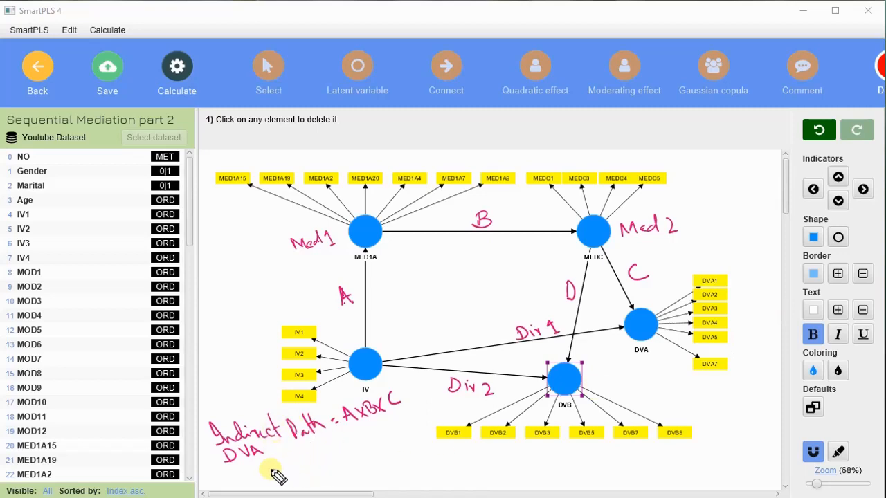
left_click_drag(259, 466, 260, 475)
left_click_drag(264, 465, 263, 474)
left_click_drag(307, 456, 304, 463)
mouse_move(312, 454)
left_mouse_down()
mouse_move(310, 462)
mouse_move(340, 457)
left_mouse_up()
left_click_drag(334, 463, 407, 440)
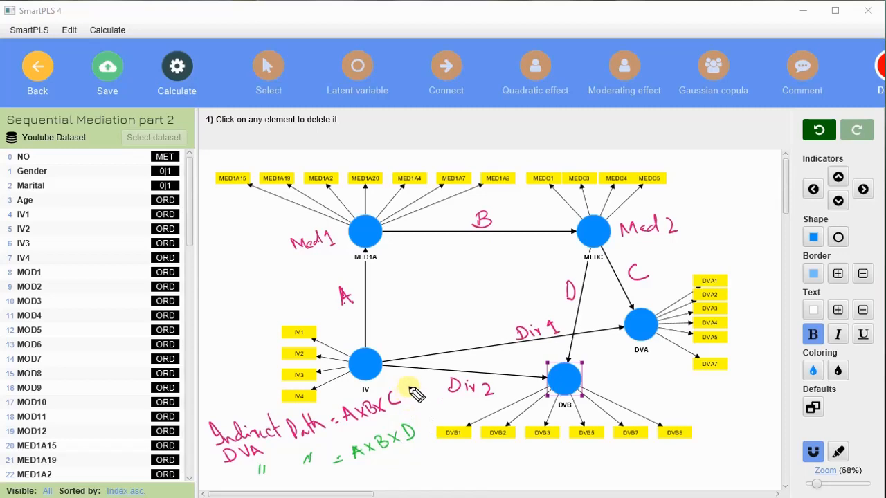
- Handwrite "(Sig)" after both indirect path formulas, A×B×C and A×B×D
mouse_move(418, 392)
left_mouse_down()
mouse_move(421, 405)
mouse_move(405, 403)
left_mouse_up()
mouse_move(428, 380)
left_mouse_down()
mouse_move(431, 433)
mouse_move(427, 426)
mouse_move(454, 427)
left_mouse_up()
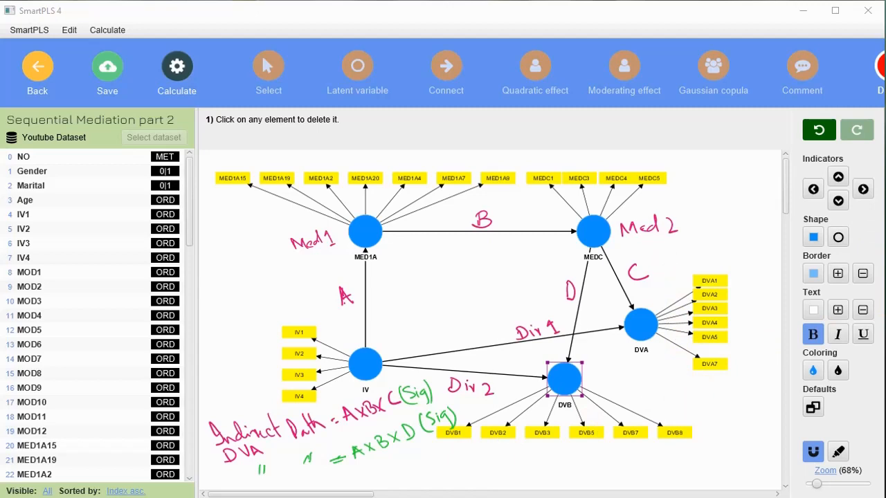
- Run consistent PLS-SEM bootstrapping with 5000 subsamples and the bias-corrected and accelerated (BCa) bootstrap as confidence interval method
left_click(177, 68)
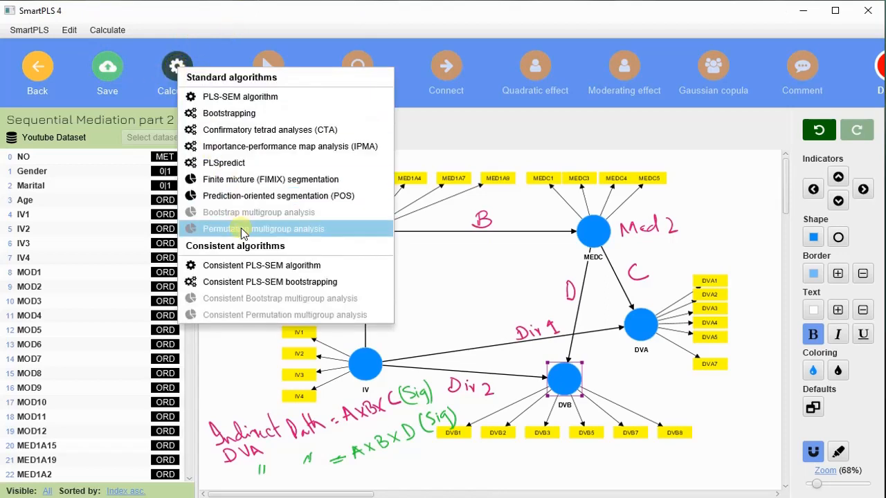
left_click(277, 283)
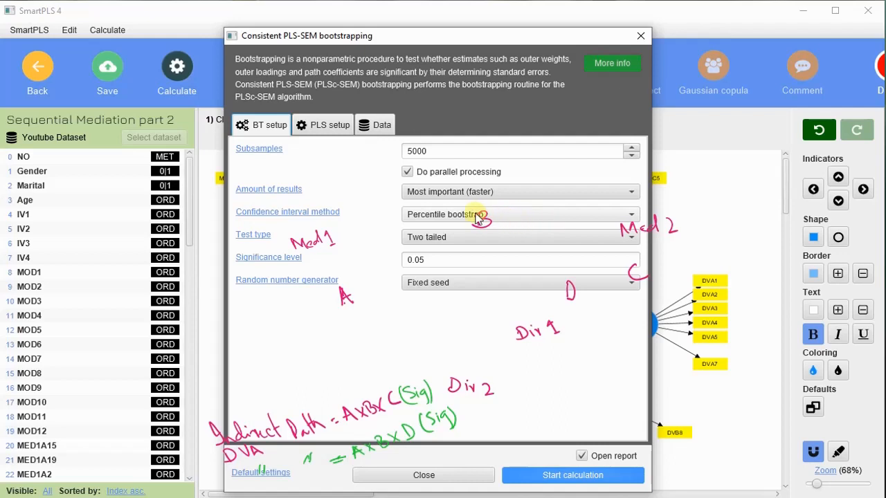
left_click(498, 217)
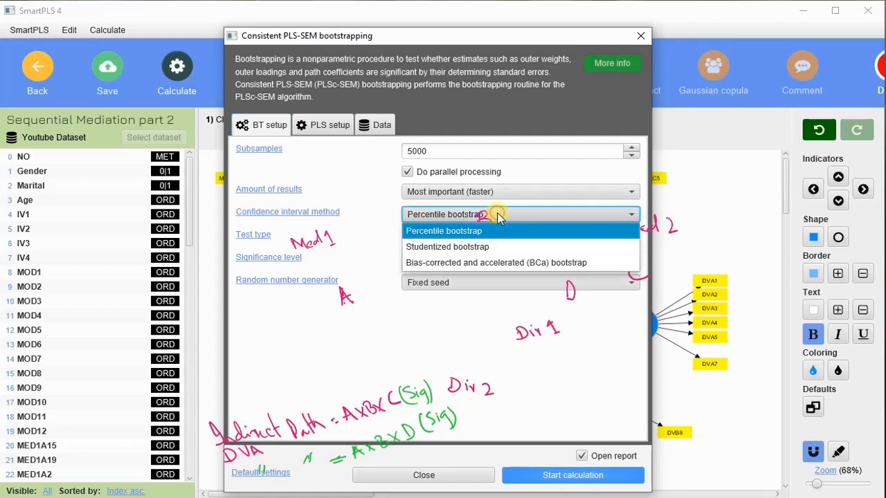
left_click(503, 263)
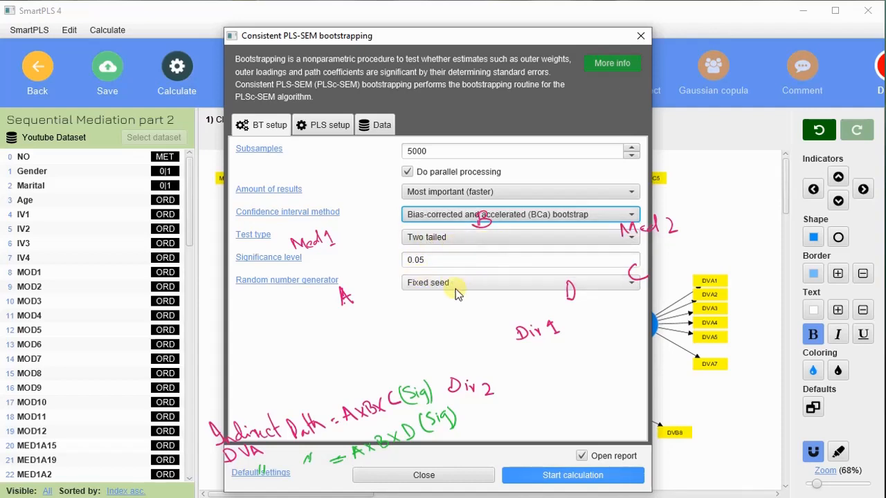
left_click(311, 125)
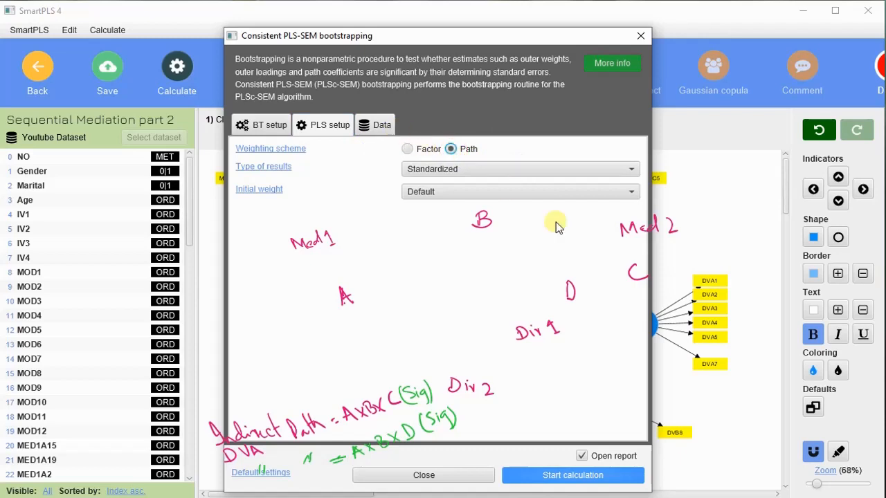
left_click(382, 128)
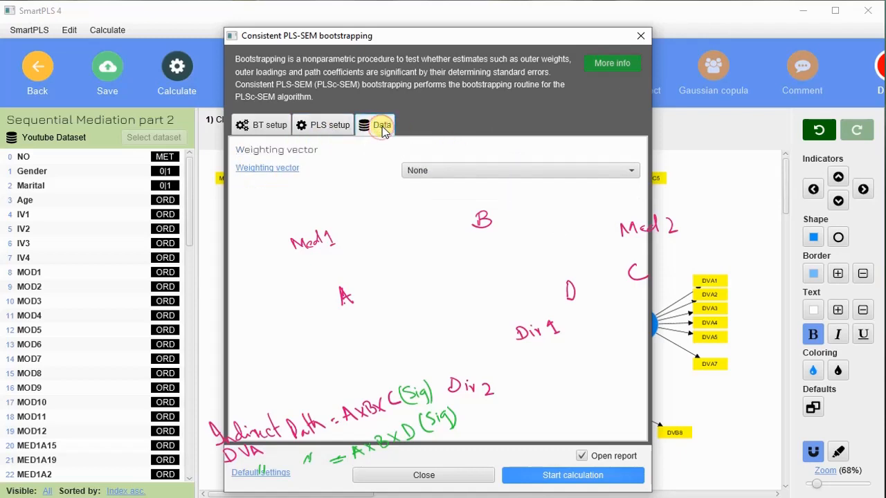
left_click(571, 478)
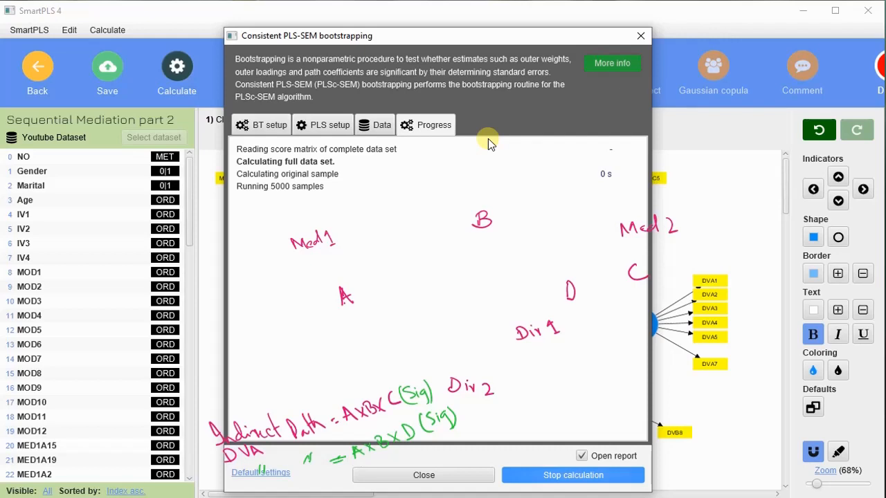
left_click_drag(506, 42, 371, 20)
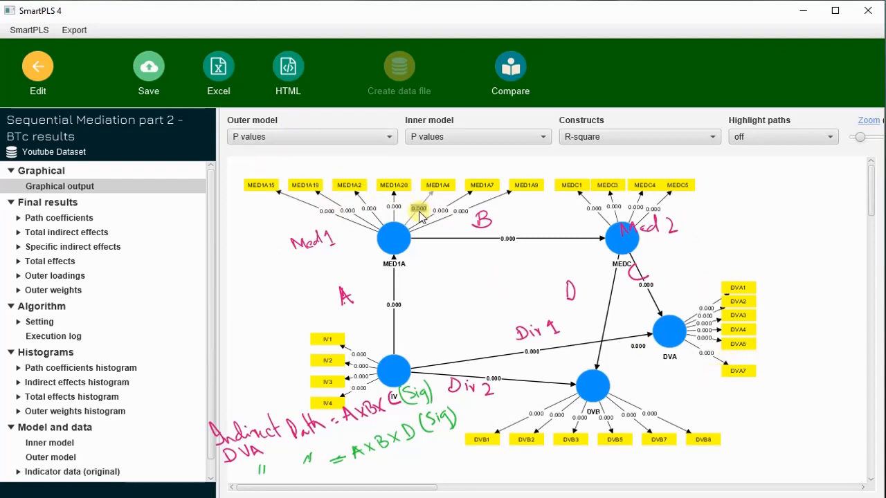
- Show T values for the outer model and path coefficients and p values for the inner model in the results diagram
left_click_drag(218, 267, 180, 276)
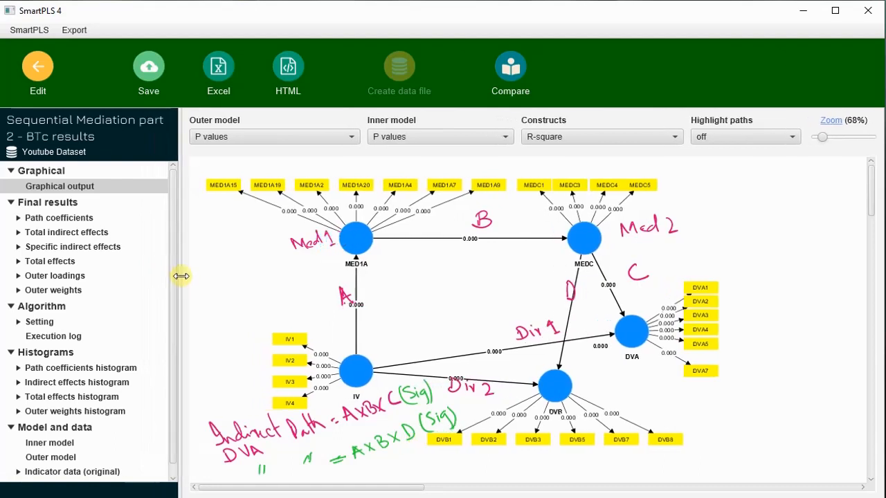
left_click(324, 139)
left_click(282, 219)
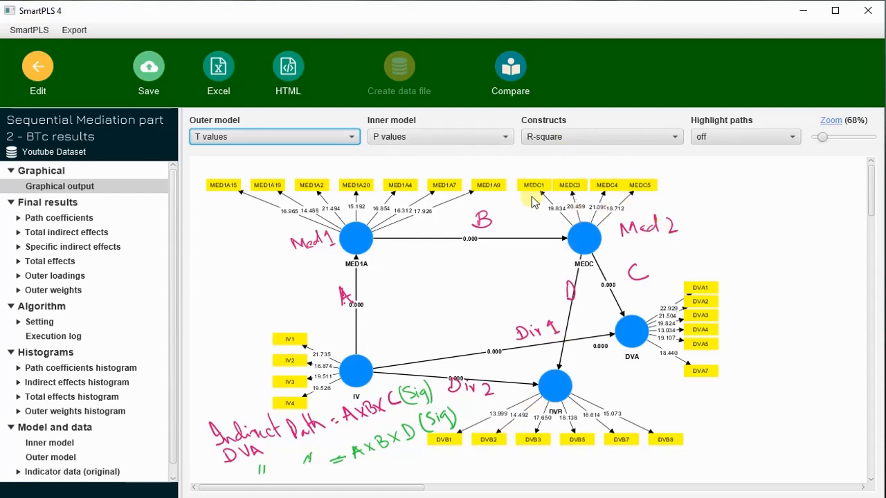
left_click(443, 136)
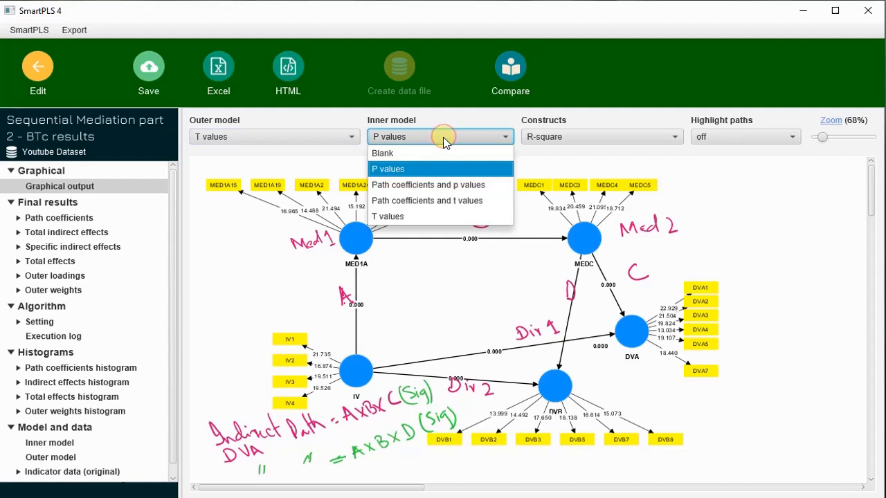
left_click(444, 185)
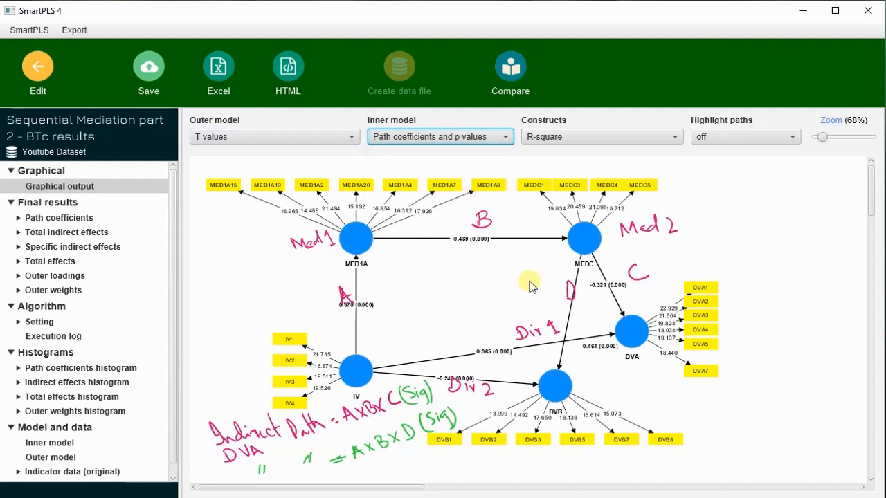
- Reposition DVA and DVB in the results diagram, placing DVB directly beneath MEDC and DVA slightly farther right
left_click(856, 137)
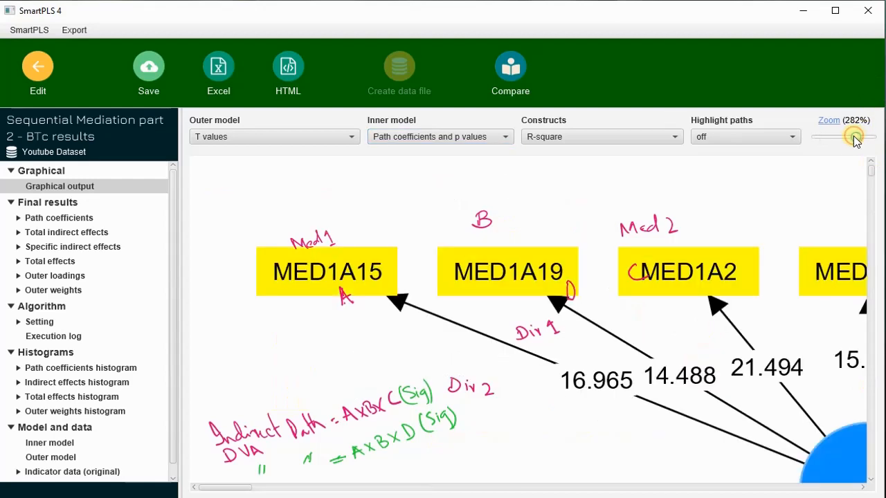
left_click_drag(856, 137, 829, 137)
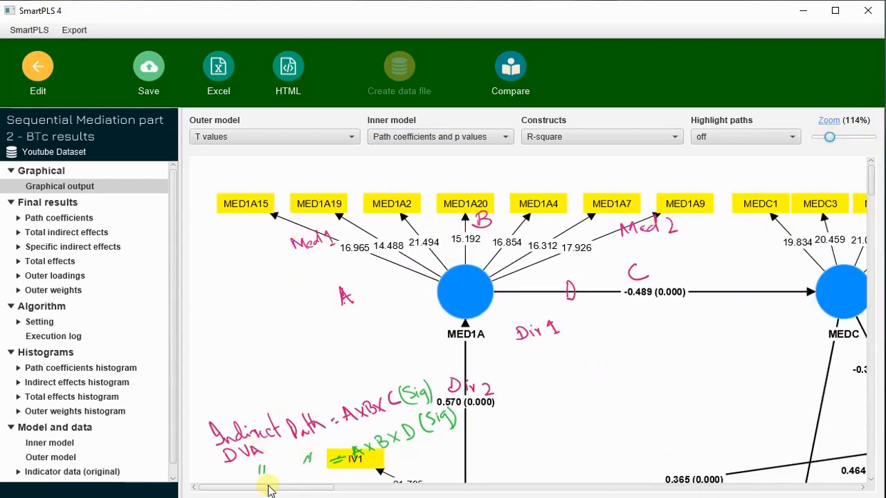
left_click_drag(269, 488, 308, 496)
scroll(585, 325, "down", 3)
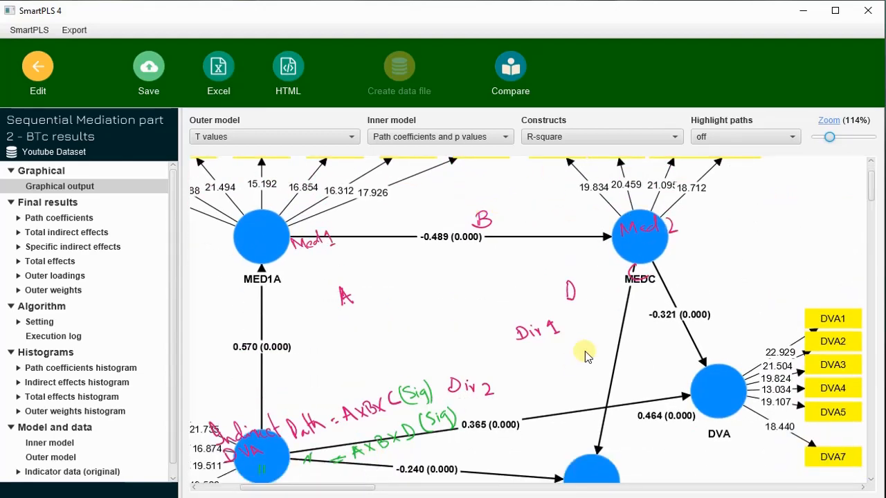
scroll(585, 355, "down", 2)
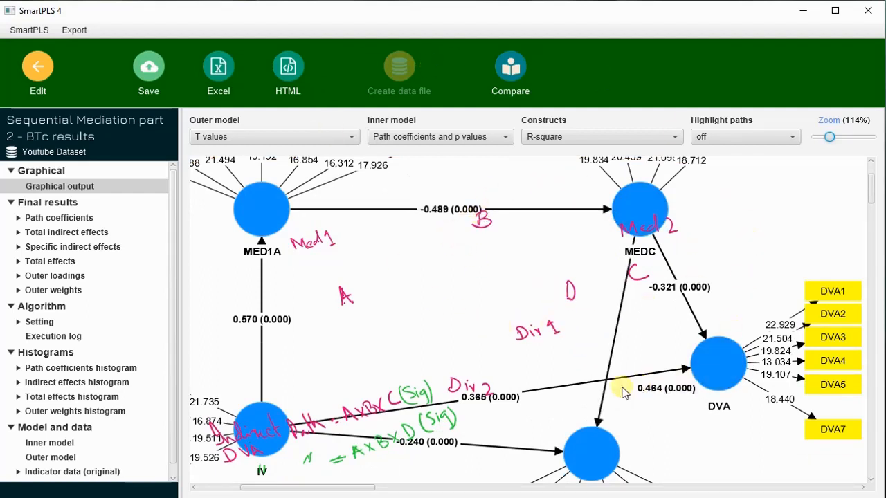
left_click_drag(733, 350, 810, 312)
left_click_drag(600, 457, 645, 459)
left_click_drag(679, 391, 638, 313)
left_click_drag(772, 312, 703, 359)
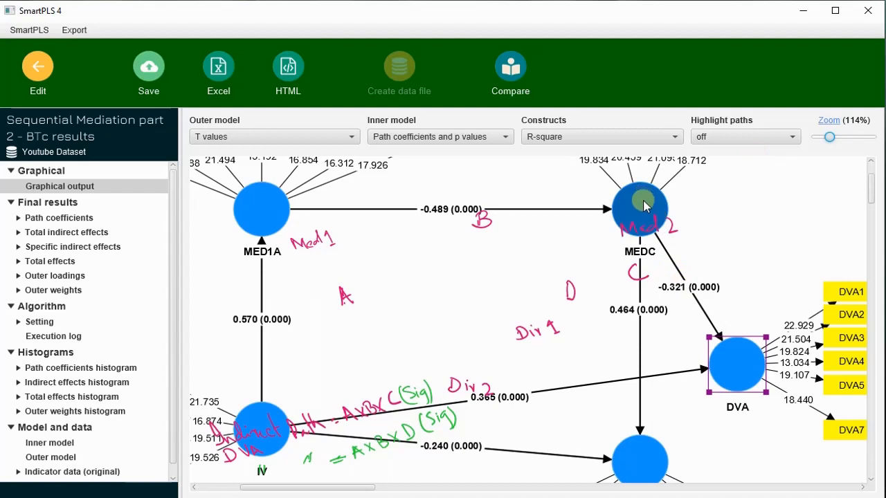
- Shift MED1A and MEDC slightly down so they stay level, and nudge DVB slightly up and to the left
left_click_drag(264, 210, 264, 223)
left_click_drag(640, 220, 642, 226)
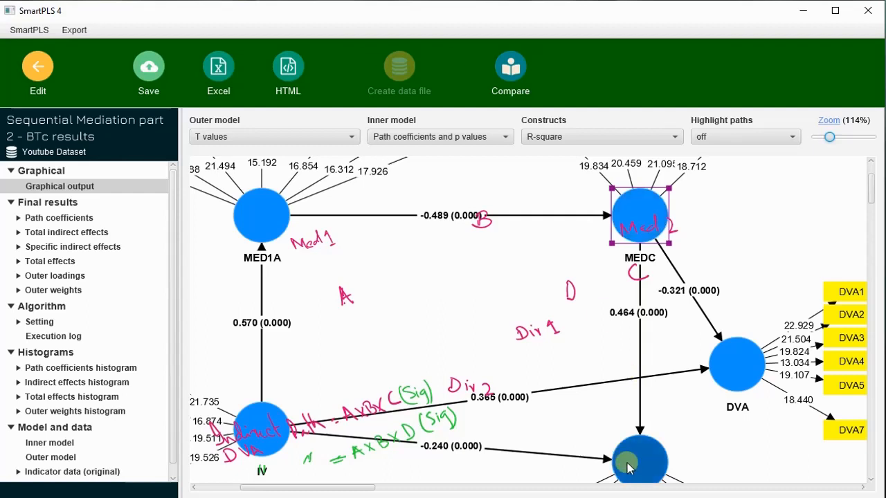
left_click_drag(622, 466, 610, 457)
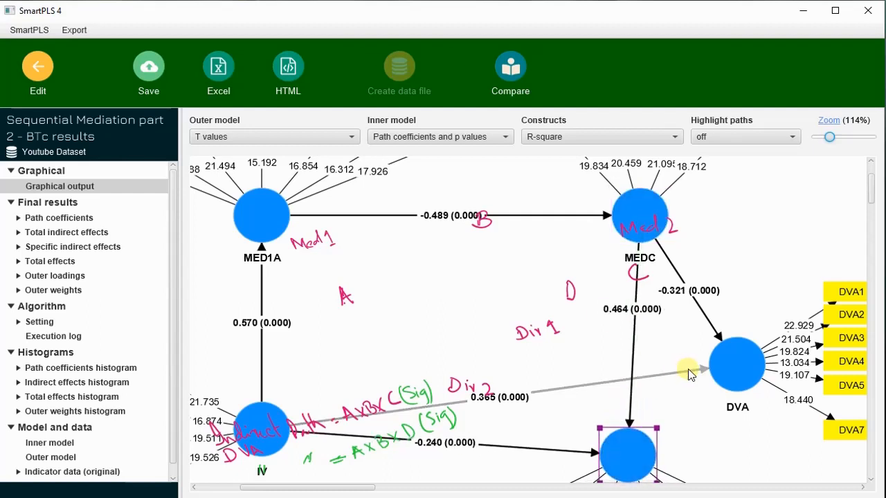
scroll(686, 368, "down", 1)
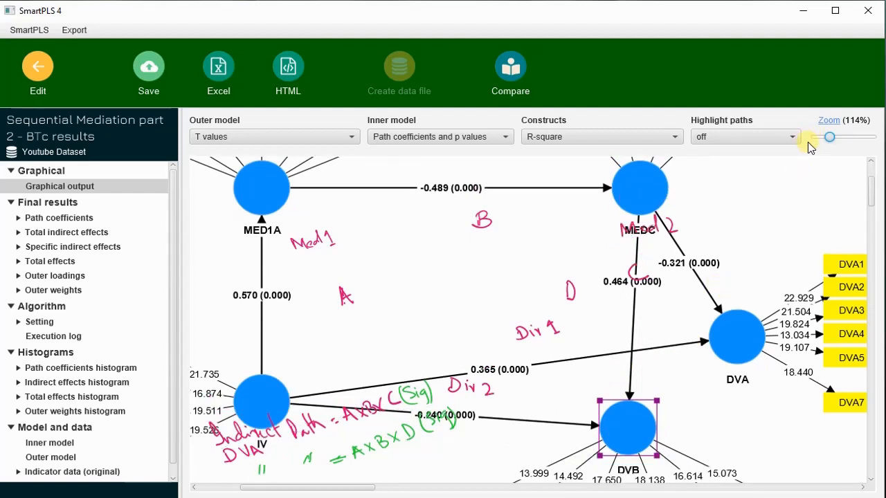
- Clear the handwritten annotations from the diagram and display the path coefficients table with mean, STDEV, T values and p values
left_click_drag(832, 140, 830, 139)
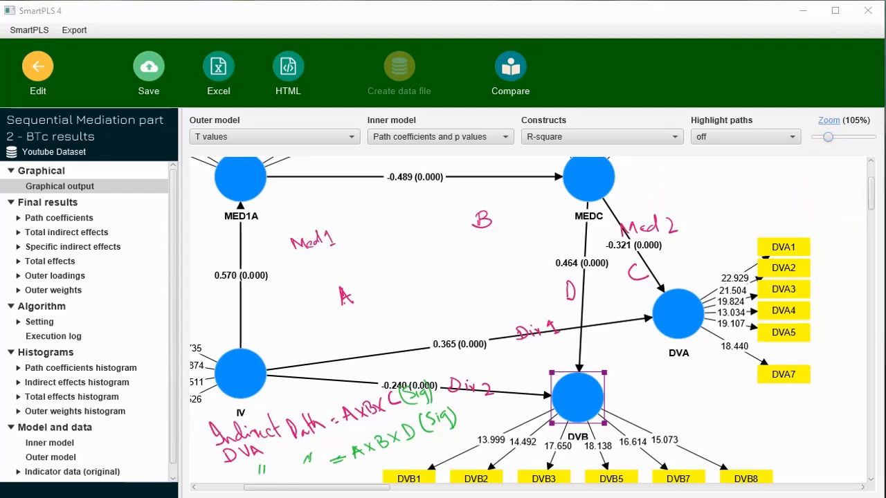
key("Escape")
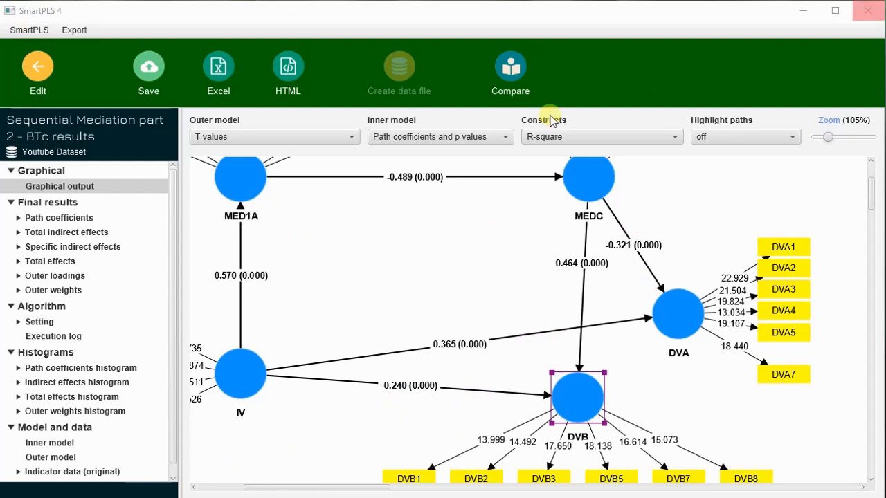
left_click(31, 219)
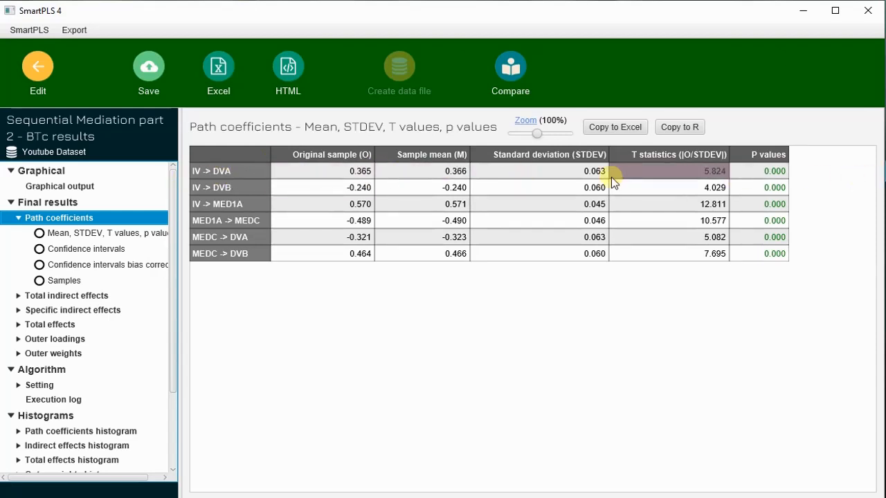
left_click(68, 187)
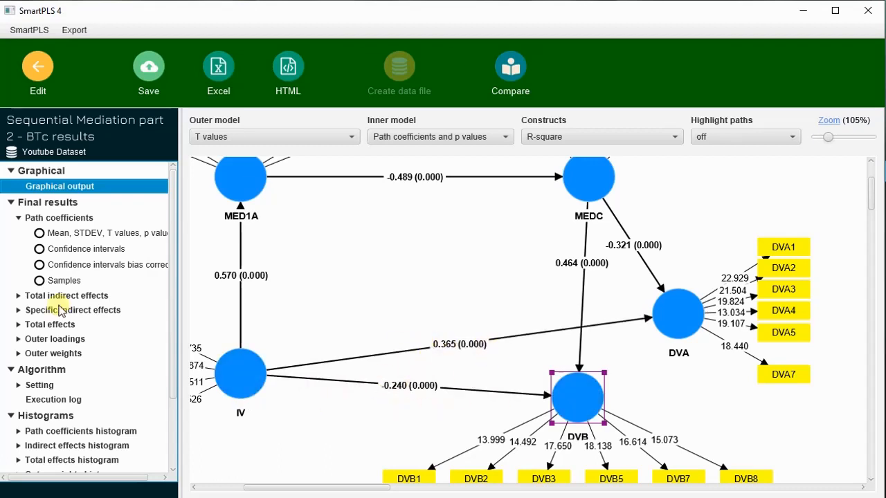
left_click(75, 234)
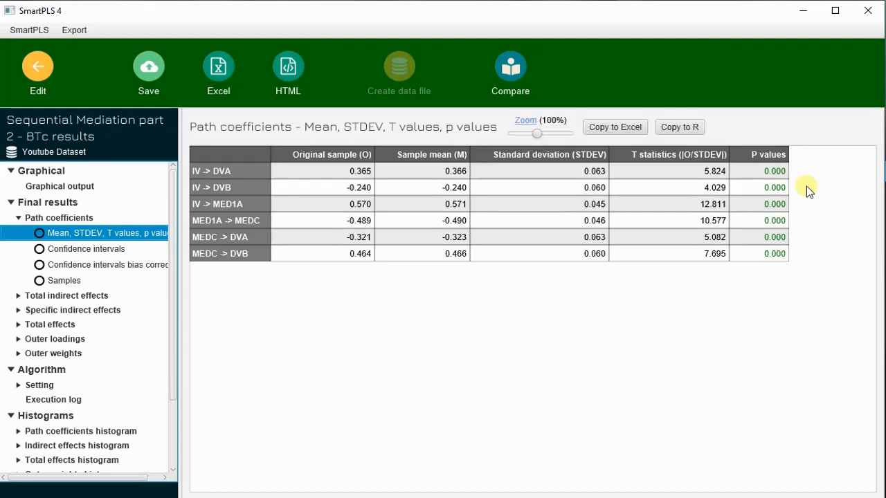
- Handwrite "Sig" beside the IV–DVA and IV–DVB p values, "<0.05" beside the first, and ditto marks for the remaining four paths
left_click(885, 178)
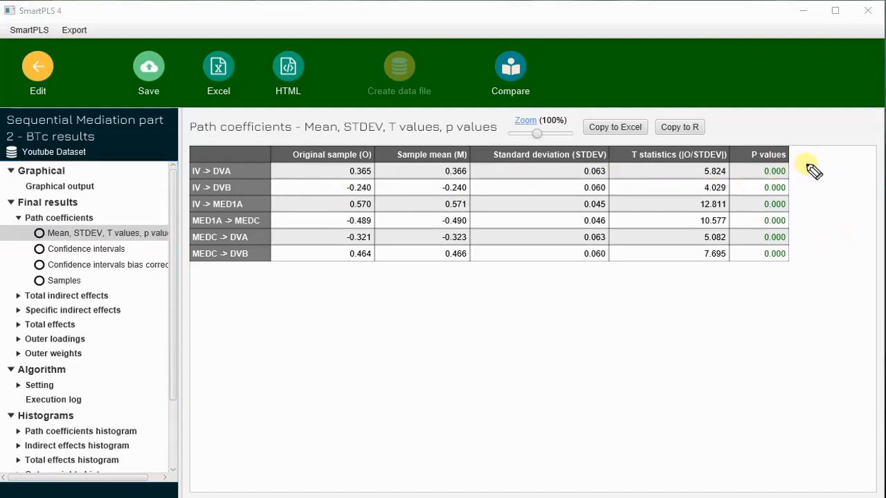
left_click_drag(804, 168, 807, 177)
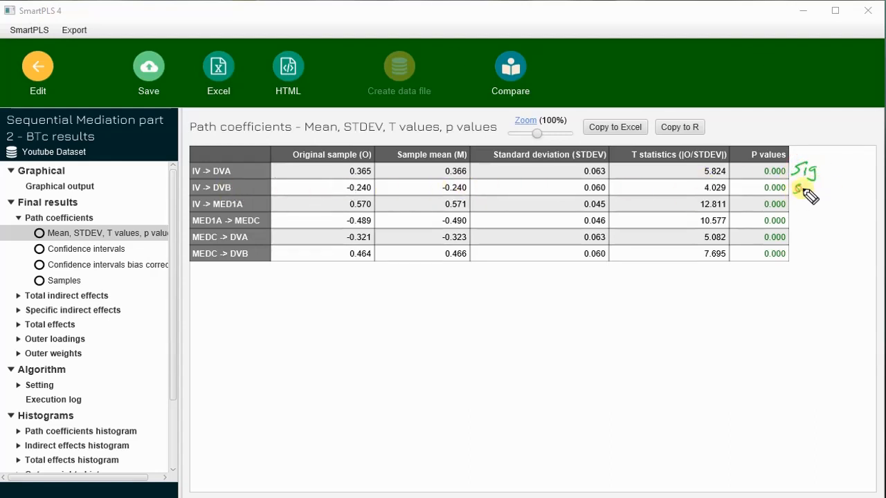
left_click_drag(804, 188, 807, 197)
mouse_move(841, 163)
left_mouse_down()
mouse_move(843, 172)
mouse_move(847, 164)
mouse_move(866, 173)
left_mouse_up()
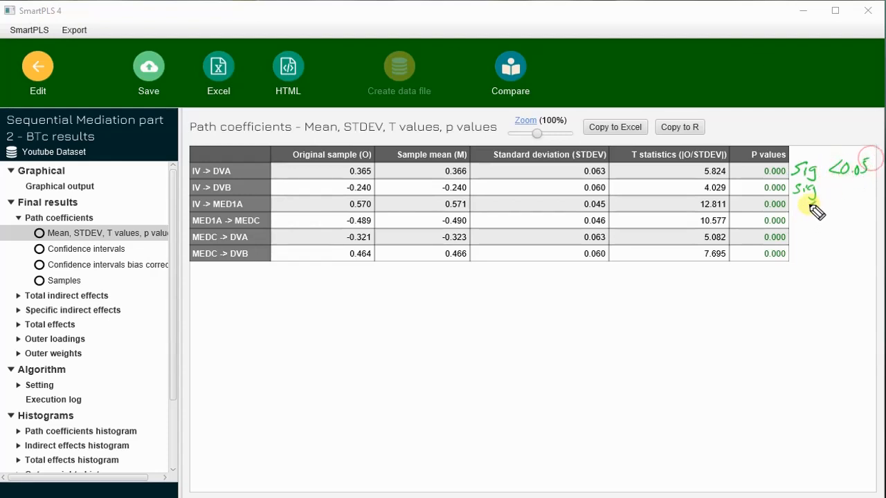
mouse_move(811, 208)
left_mouse_down()
mouse_move(814, 242)
mouse_move(803, 270)
left_mouse_up()
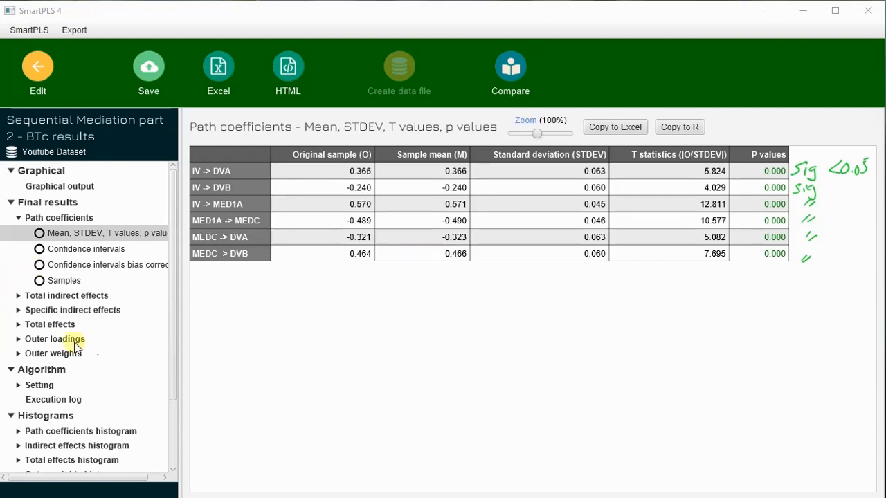
- Display the specific indirect effects table and clear the handwritten marks covering its p values
left_click(18, 297)
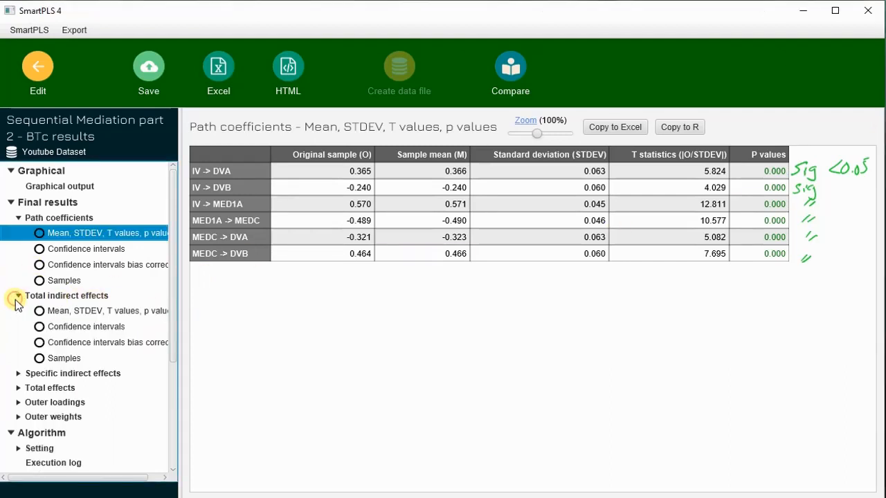
left_click(18, 297)
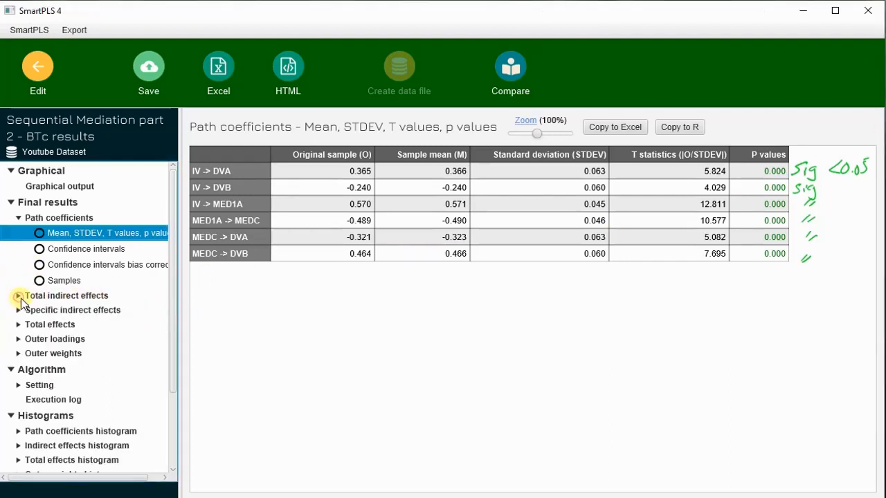
scroll(18, 295, "down", 1)
left_click(19, 264)
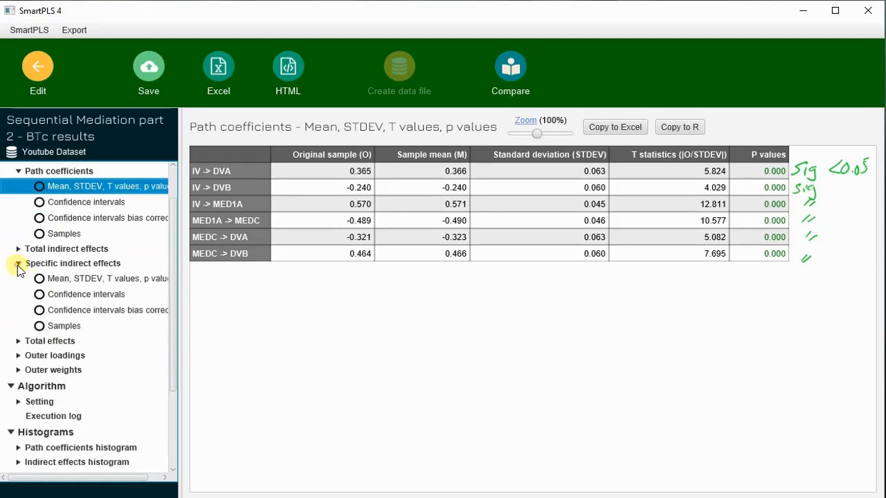
left_click(71, 264)
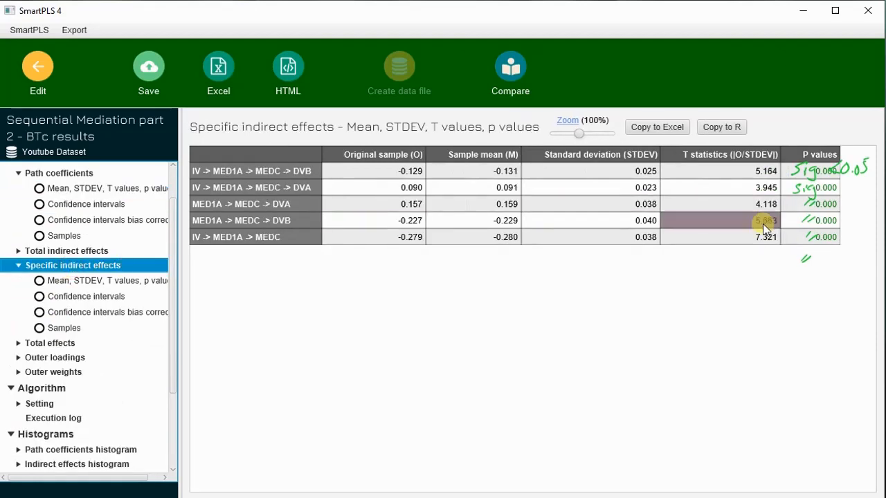
left_click(883, 255)
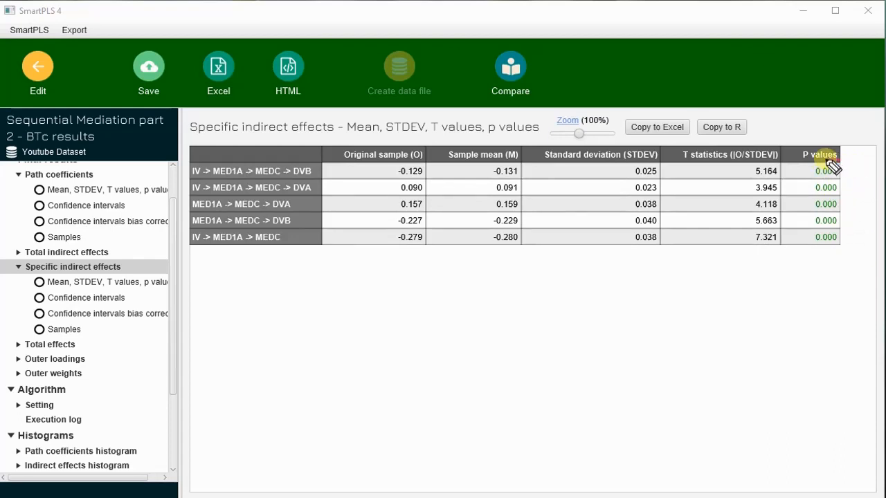
- Circle the first indirect path's p value and original sample, and circle and bracket the two IV -> MED1A -> MEDC paths, handwriting "seq" beside them
mouse_move(830, 166)
left_mouse_down()
mouse_move(820, 184)
mouse_move(845, 169)
left_mouse_up()
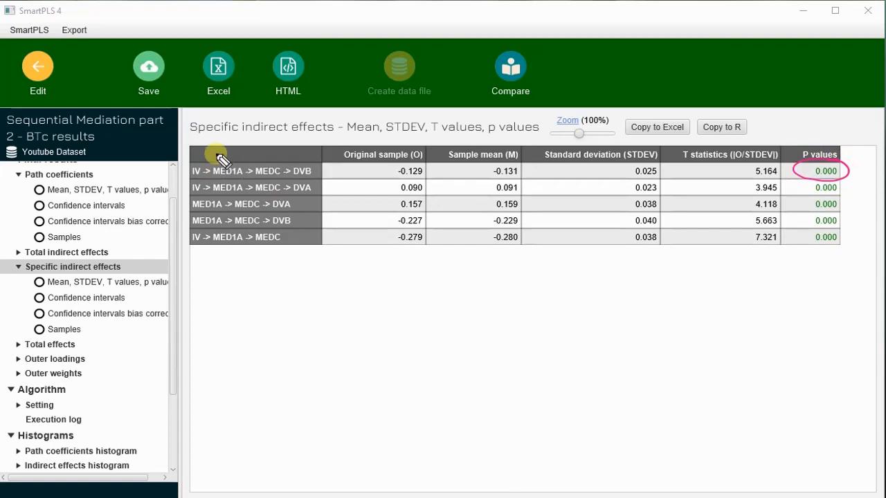
mouse_move(210, 155)
left_mouse_down()
mouse_move(188, 164)
mouse_move(313, 177)
mouse_move(237, 154)
left_mouse_up()
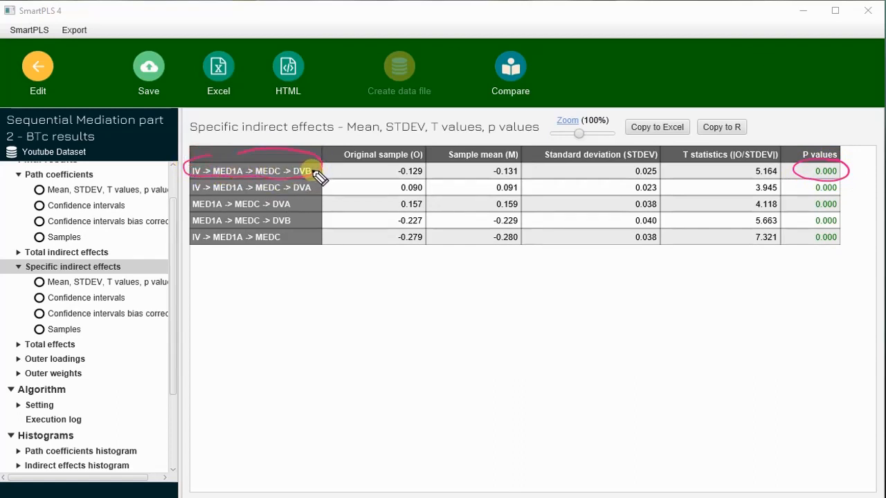
left_click_drag(320, 171, 331, 166)
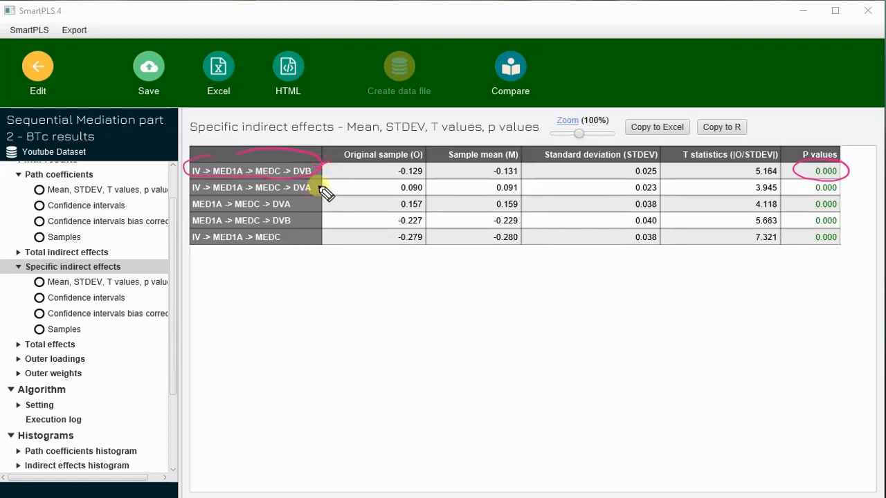
mouse_move(198, 187)
left_mouse_down()
mouse_move(203, 211)
mouse_move(326, 192)
mouse_move(290, 183)
left_mouse_up()
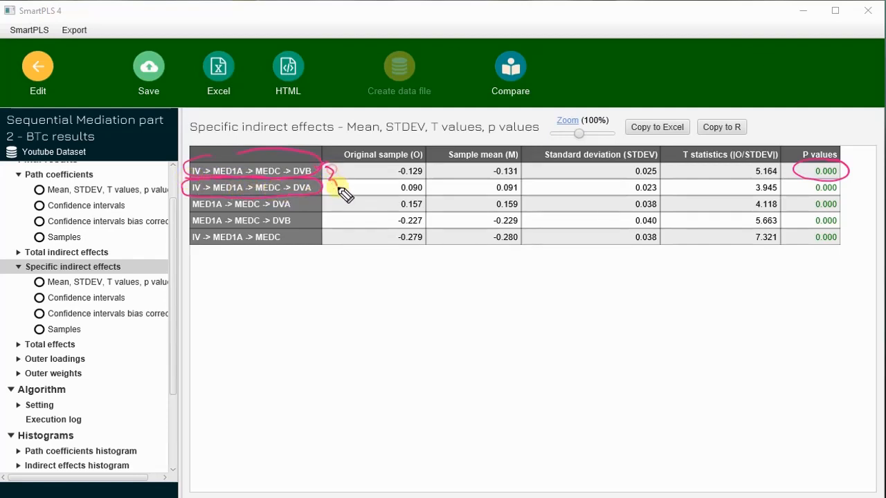
mouse_move(339, 187)
left_mouse_down()
mouse_move(348, 173)
mouse_move(406, 173)
mouse_move(420, 162)
mouse_move(432, 188)
left_mouse_up()
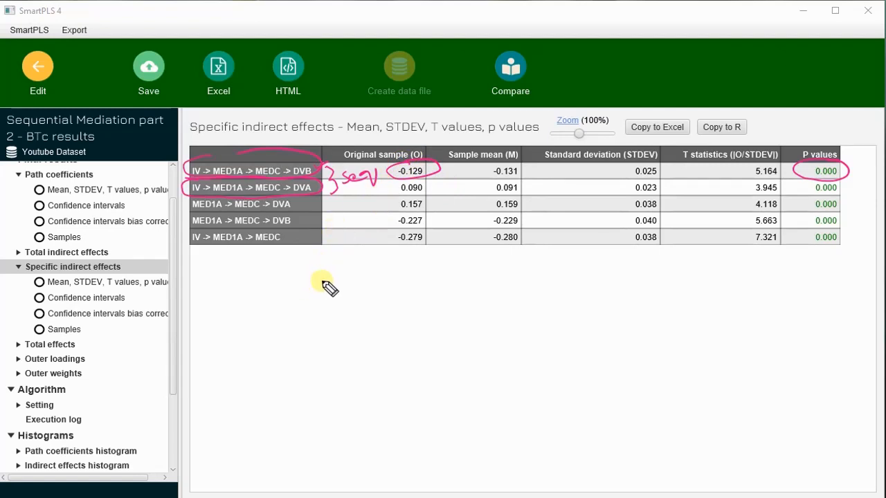
- Handwrite the sequential effect formulas "DVA = A×B×C" and "DVB = A×B×D" below the specific indirect effects table
mouse_move(332, 280)
left_mouse_down()
mouse_move(387, 293)
mouse_move(400, 275)
mouse_move(418, 278)
left_mouse_up()
left_click_drag(289, 291, 301, 297)
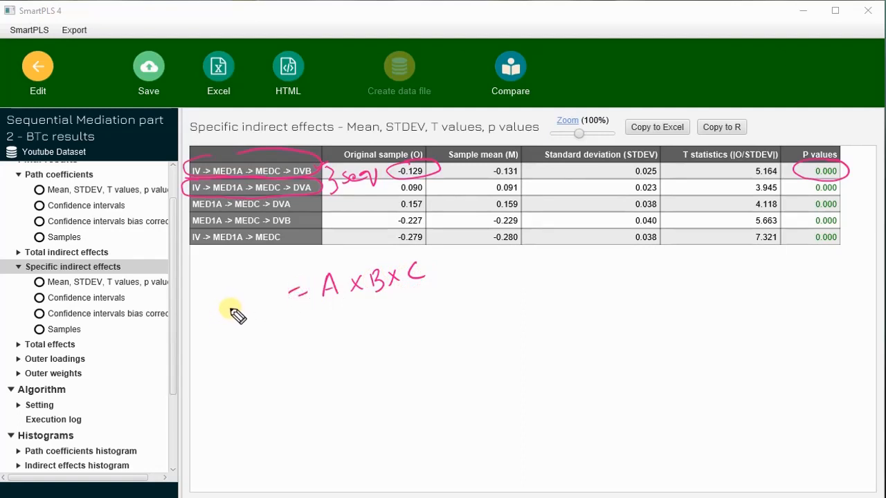
mouse_move(230, 314)
left_mouse_down()
mouse_move(267, 300)
mouse_move(263, 306)
left_mouse_up()
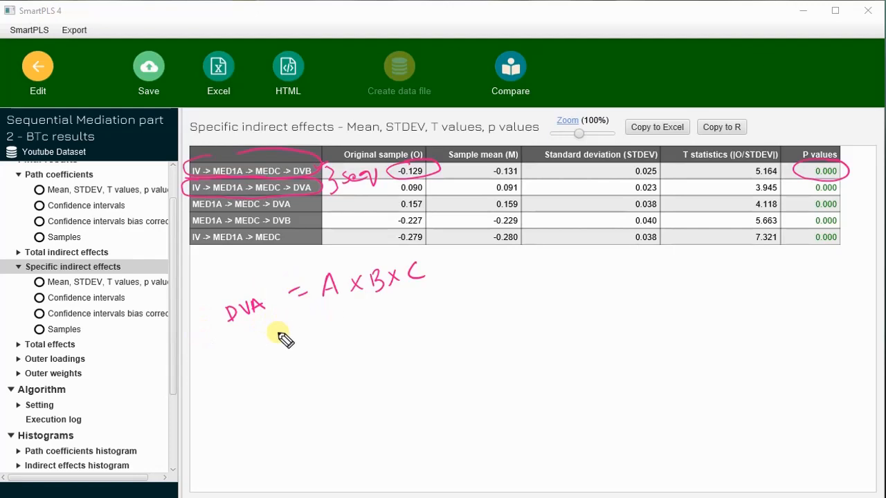
mouse_move(261, 341)
left_mouse_down()
mouse_move(365, 312)
mouse_move(395, 312)
mouse_move(425, 297)
mouse_move(435, 310)
mouse_move(441, 301)
left_mouse_up()
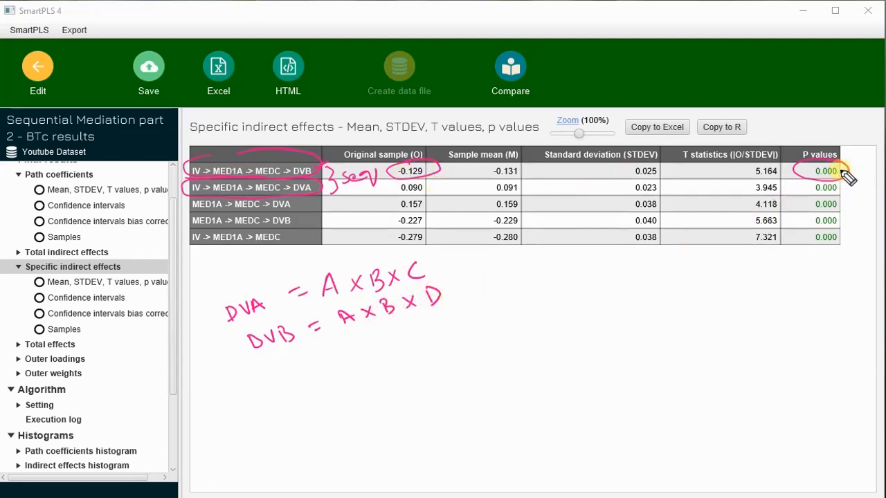
- Handwrite "<0.05" beside the first p value, and bracket the p values of the two sequential paths with "Sig"
left_click_drag(858, 164, 872, 171)
left_click_drag(872, 162, 877, 161)
mouse_move(810, 166)
left_mouse_down()
mouse_move(802, 171)
mouse_move(807, 201)
mouse_move(787, 204)
mouse_move(803, 181)
left_mouse_up()
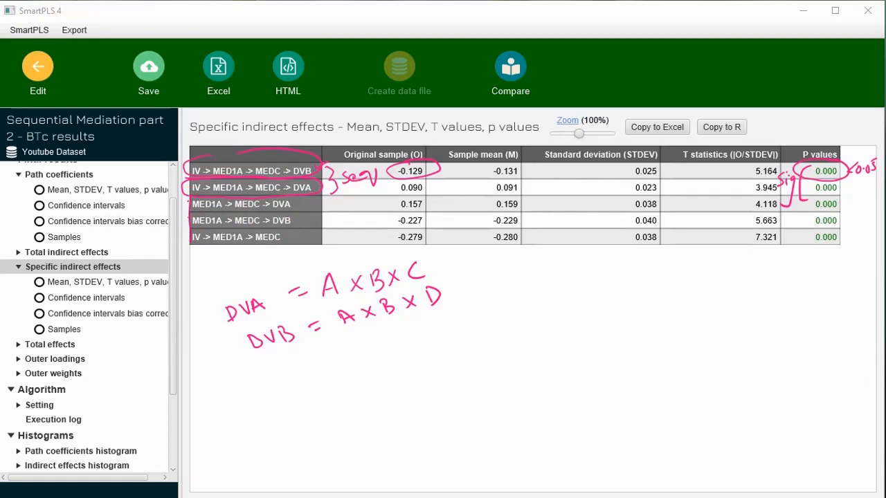
- Box the last three indirect paths in green and handwrite "Med1A = MedC → DV" below the formulas
mouse_move(195, 204)
left_mouse_down()
mouse_move(318, 207)
mouse_move(294, 243)
mouse_move(195, 251)
mouse_move(188, 202)
left_mouse_up()
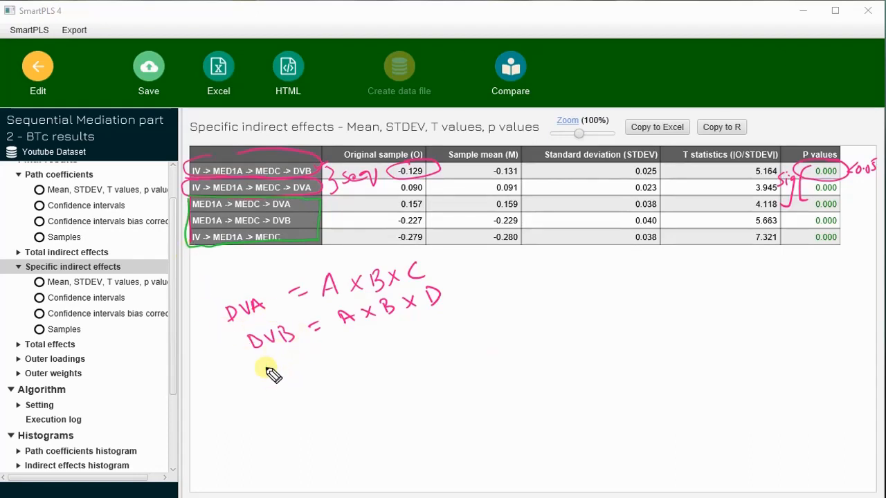
mouse_move(269, 372)
left_mouse_down()
mouse_move(312, 362)
mouse_move(325, 372)
mouse_move(328, 356)
mouse_move(353, 346)
mouse_move(469, 317)
mouse_move(477, 299)
left_mouse_up()
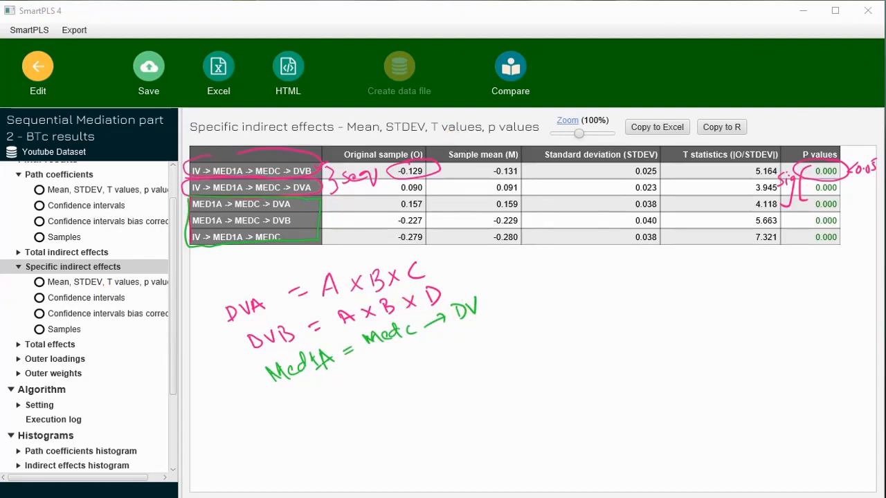
- Display the graphical output, underline the green "Med1A = MedC → DV" note, and clear all handwritten marks from the diagram
scroll(2, 192, "up", 3)
left_click(73, 193)
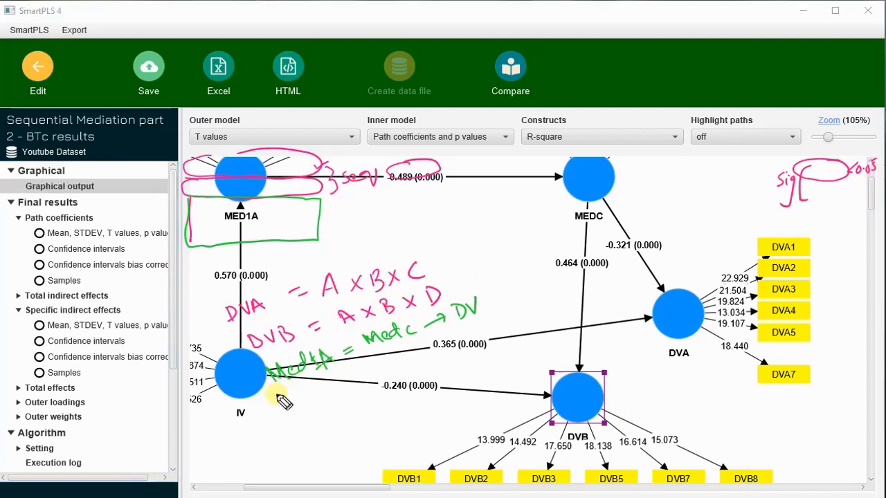
left_click_drag(280, 393, 497, 313)
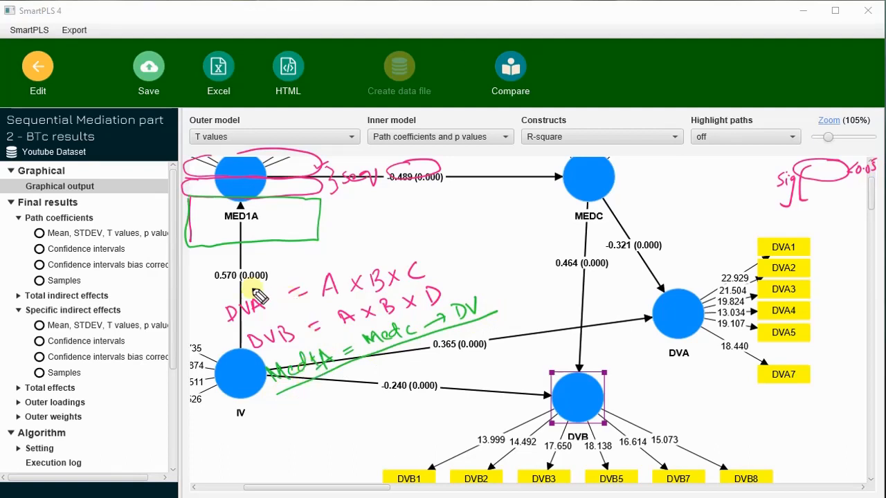
left_click(594, 186)
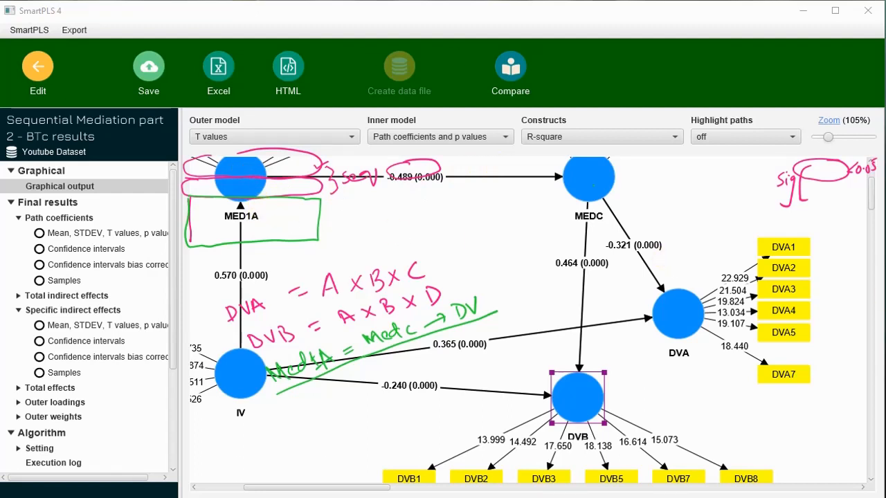
left_click(885, 262)
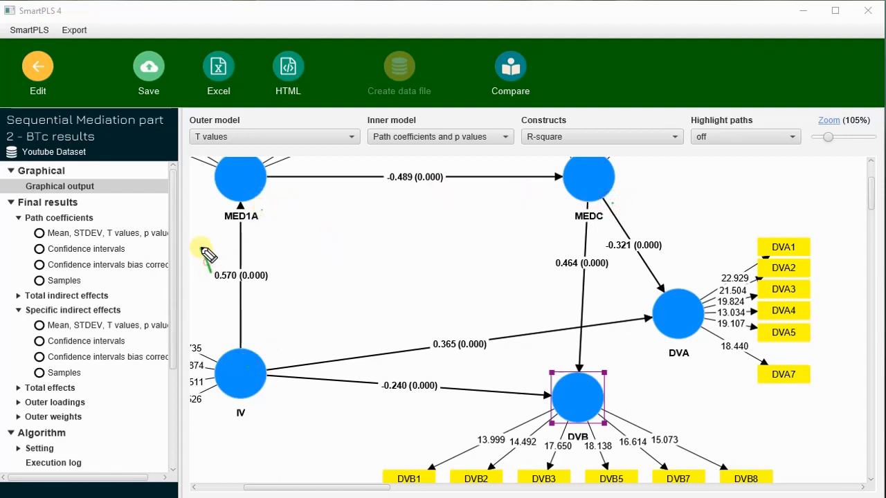
- Label the paths IV–MED1A as A, MED1A–MEDC as B and MEDC–DVA as C, and handwrite the indirect effects "A×B" and "B×C" below IV
left_click_drag(208, 255, 219, 261)
left_click_drag(447, 156, 454, 173)
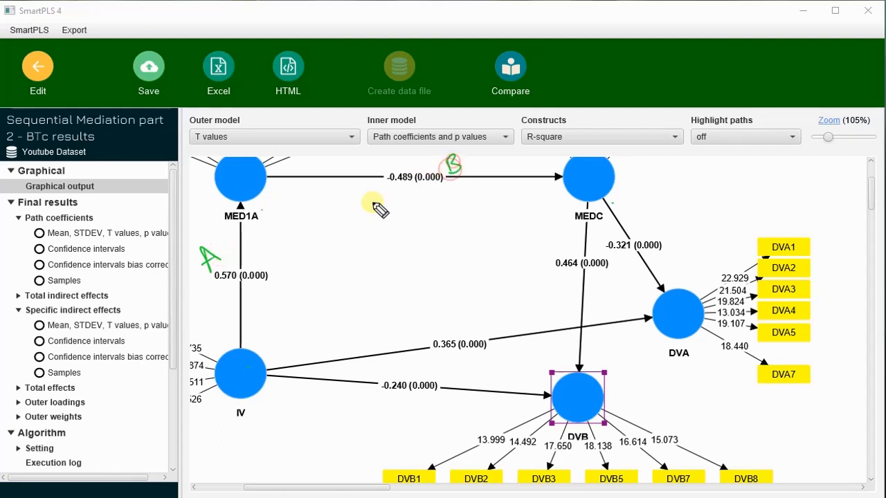
mouse_move(218, 433)
left_mouse_down()
mouse_move(214, 450)
mouse_move(238, 441)
mouse_move(253, 451)
mouse_move(277, 422)
mouse_move(294, 424)
mouse_move(297, 411)
mouse_move(326, 421)
mouse_move(316, 415)
left_mouse_up()
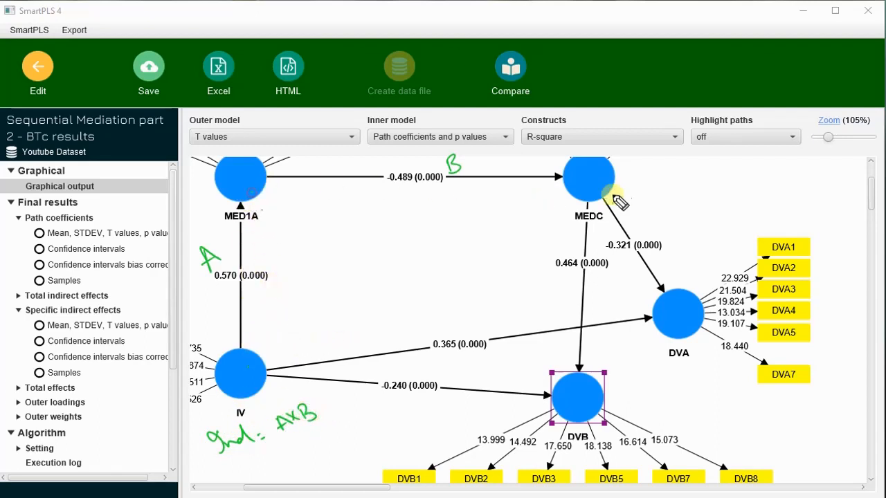
mouse_move(660, 222)
left_mouse_down()
mouse_move(655, 237)
mouse_move(671, 242)
left_mouse_up()
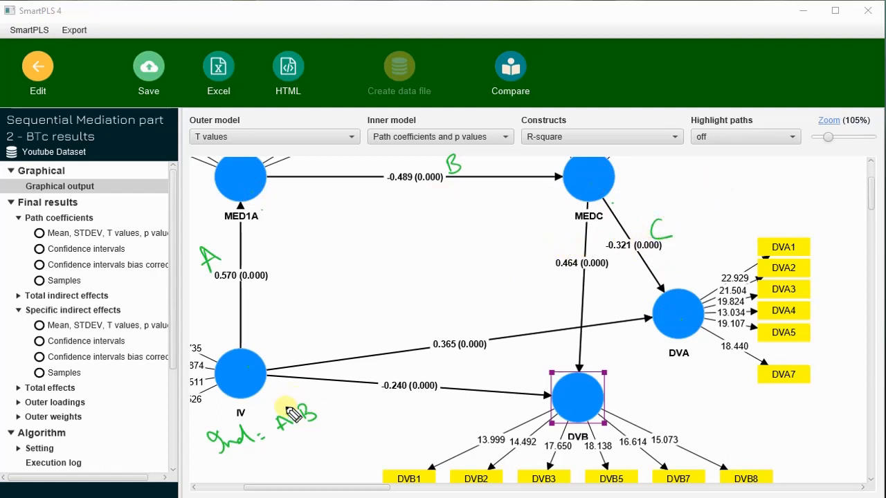
mouse_move(243, 477)
left_mouse_down()
mouse_move(337, 429)
mouse_move(311, 451)
left_mouse_up()
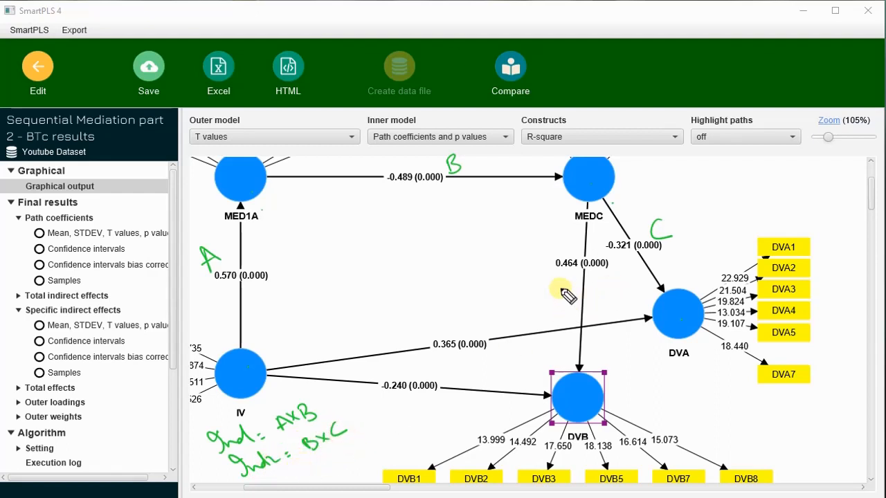
- Label the MEDC–DVB path D and handwrite the third indirect effect as "3 = B×D" below the other two formulas
left_click_drag(565, 287, 568, 305)
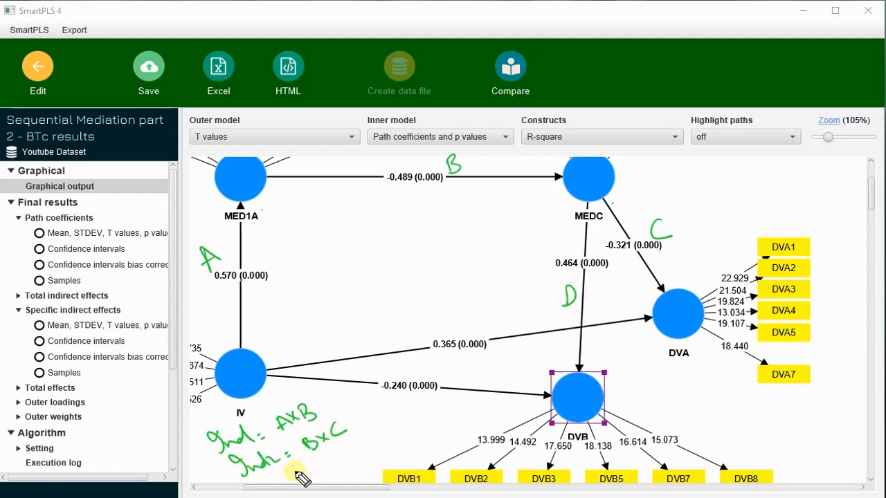
left_click_drag(284, 475, 281, 478)
left_click_drag(299, 466, 310, 463)
left_click_drag(301, 471, 313, 469)
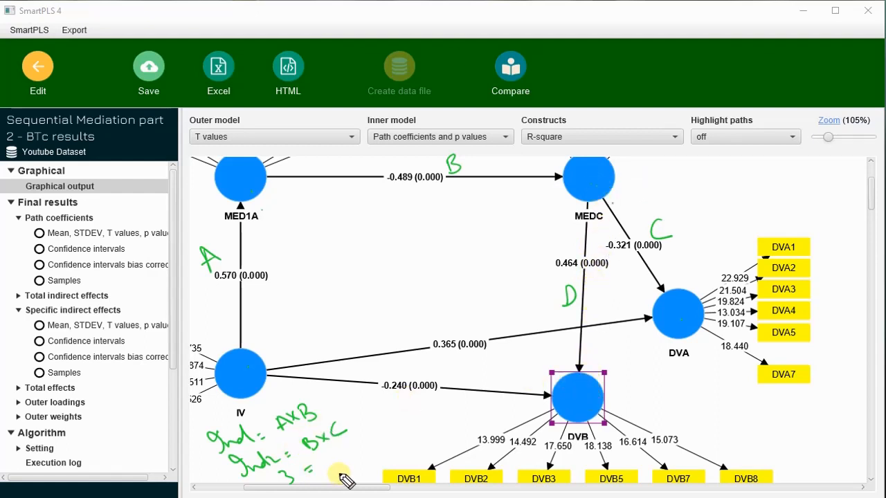
left_click_drag(322, 460, 328, 469)
left_click_drag(345, 453, 336, 466)
left_click_drag(335, 455, 352, 463)
left_click_drag(347, 449, 351, 462)
left_click(367, 454)
- Underline the coefficients of paths B and C, underline and circle that of path A, and circle that of path D
left_click_drag(387, 186, 431, 184)
left_click_drag(615, 254, 639, 254)
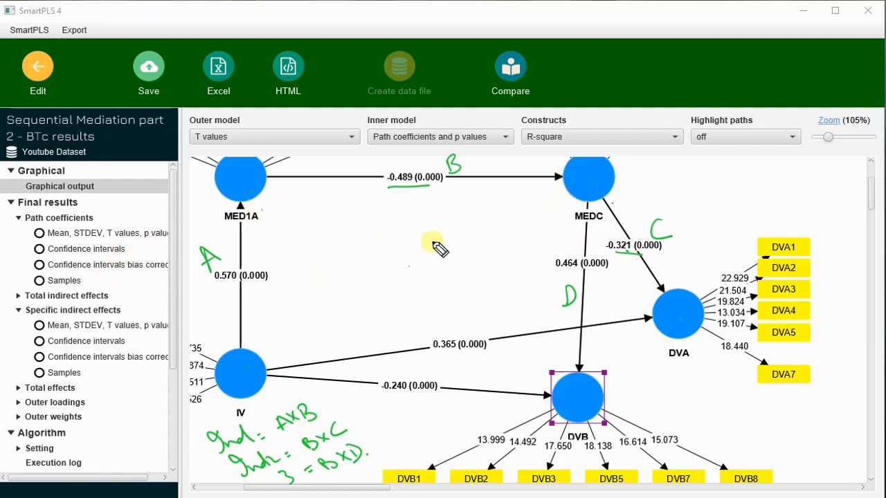
left_click_drag(214, 284, 281, 281)
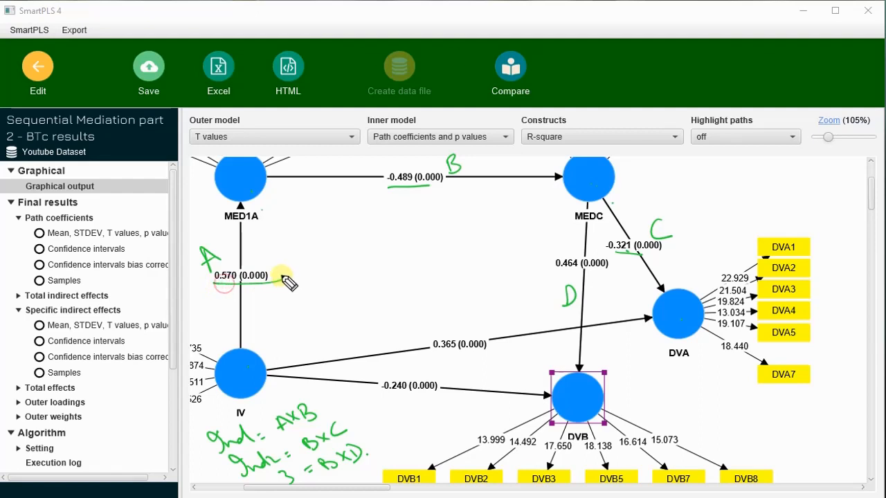
mouse_move(220, 263)
left_mouse_down()
mouse_move(203, 266)
mouse_move(287, 287)
mouse_move(208, 263)
left_mouse_up()
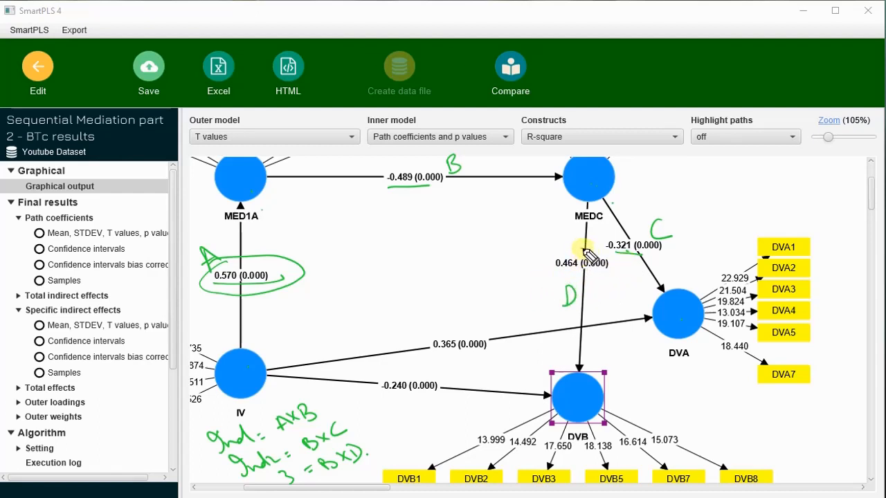
mouse_move(586, 253)
left_mouse_down()
mouse_move(556, 276)
mouse_move(576, 250)
left_mouse_up()
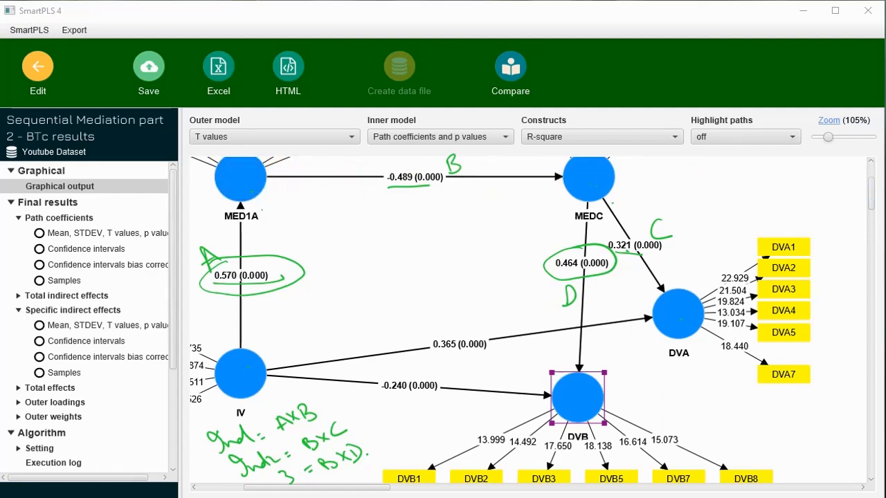
- Clear the handwritten annotations and review the path coefficients table, followed by the specific indirect effects table
key("Escape")
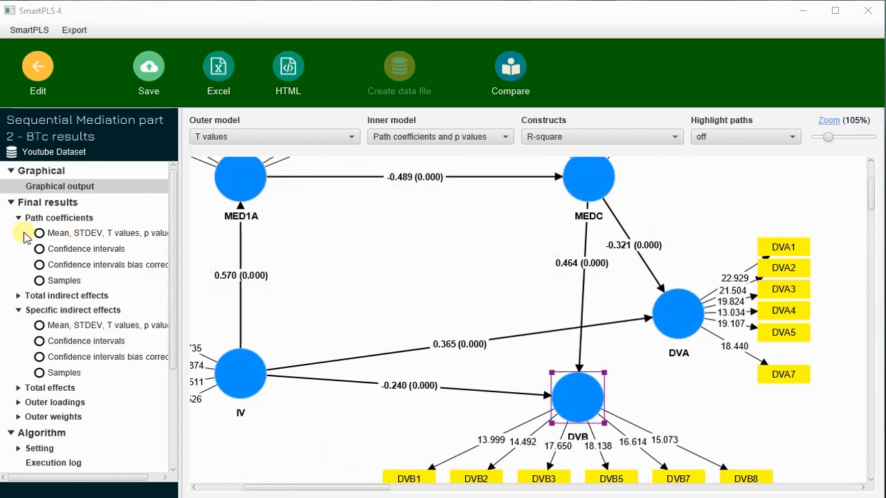
left_click(77, 220)
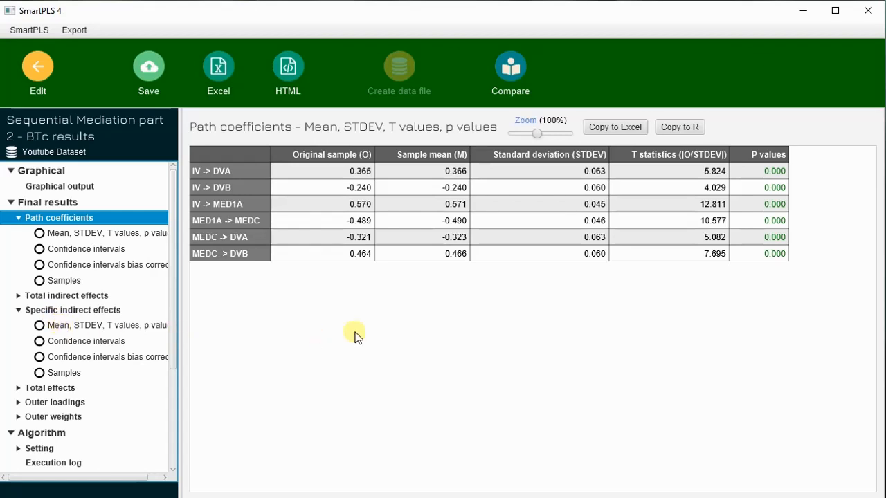
left_click(102, 326)
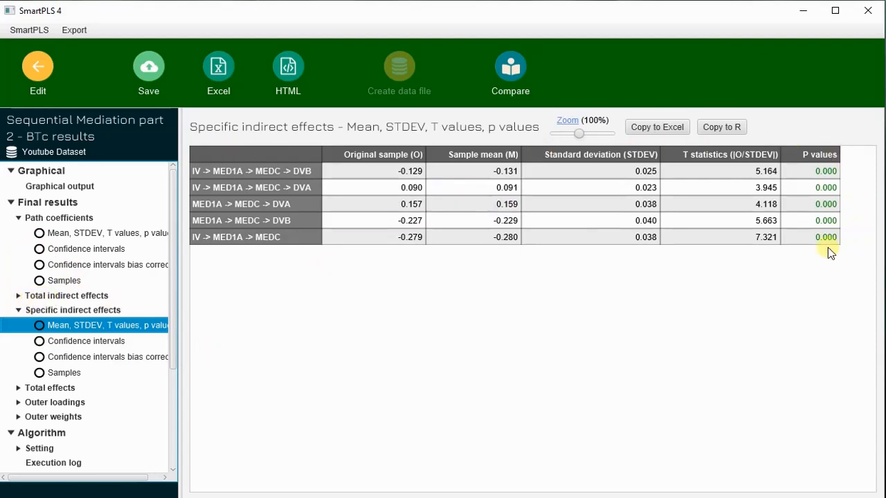
- Revisit the model diagram and compare the total indirect effects table with the specific indirect effects table
left_click(84, 187)
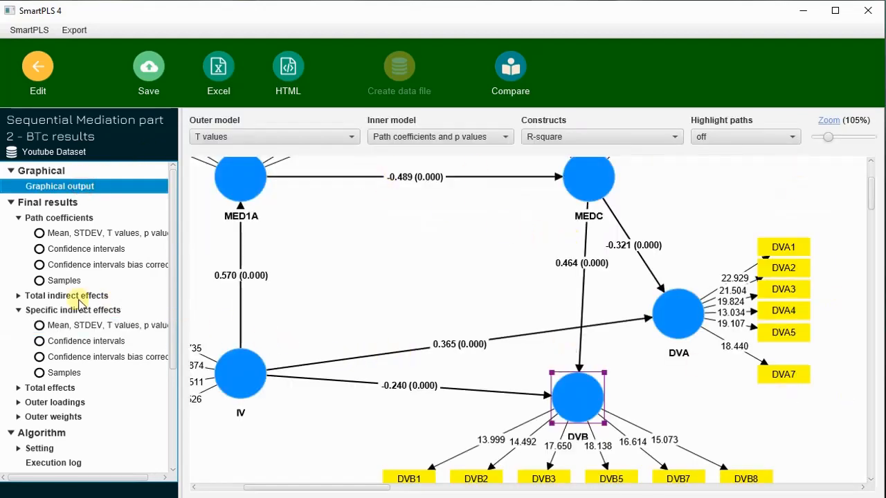
double_click(42, 295)
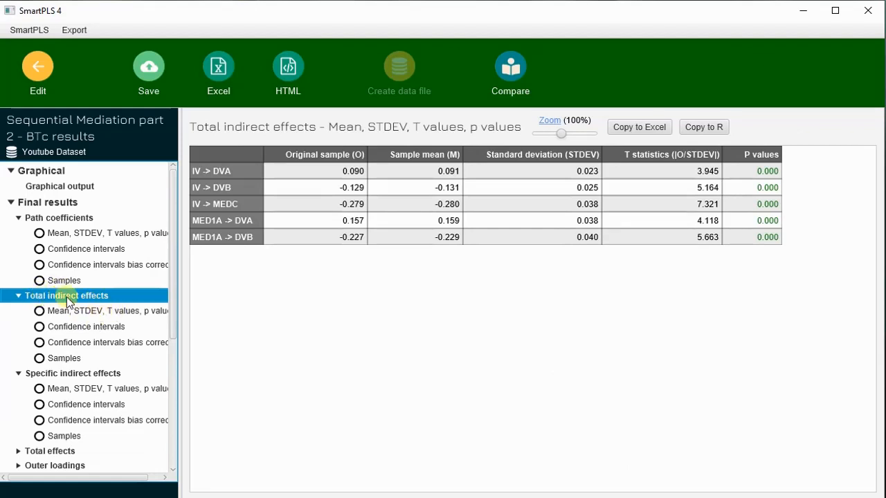
left_click(119, 311)
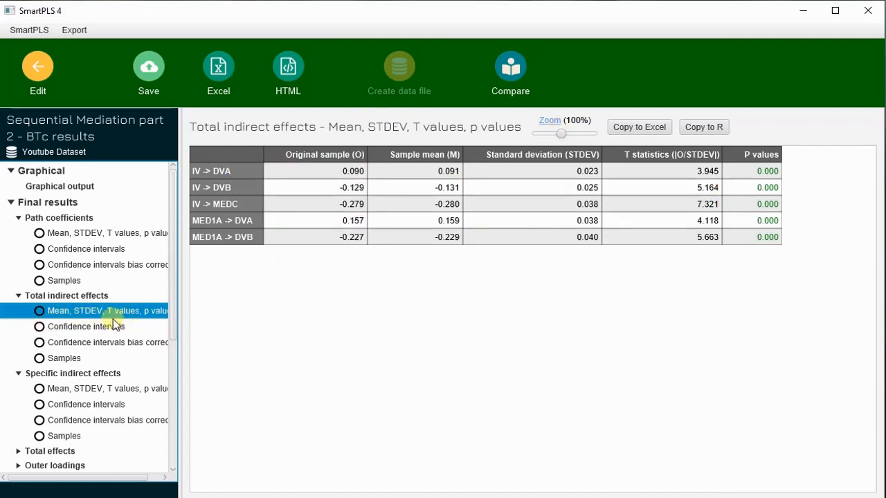
left_click(114, 389)
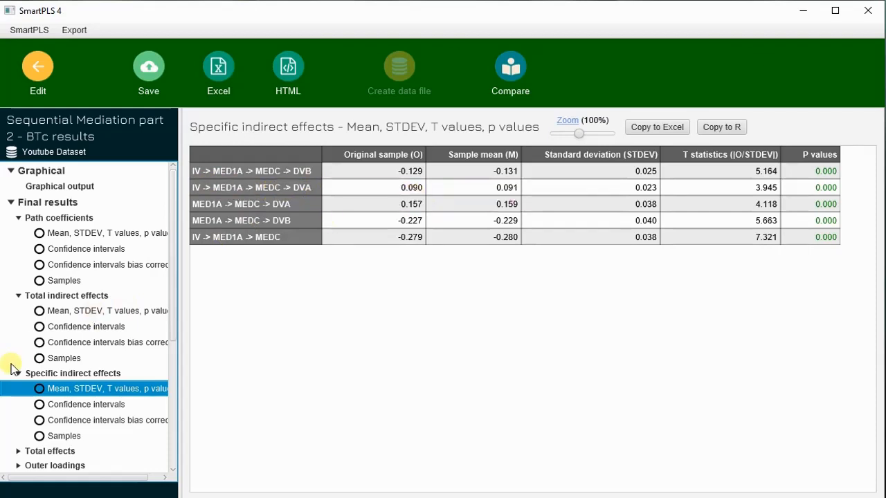
left_click(116, 310)
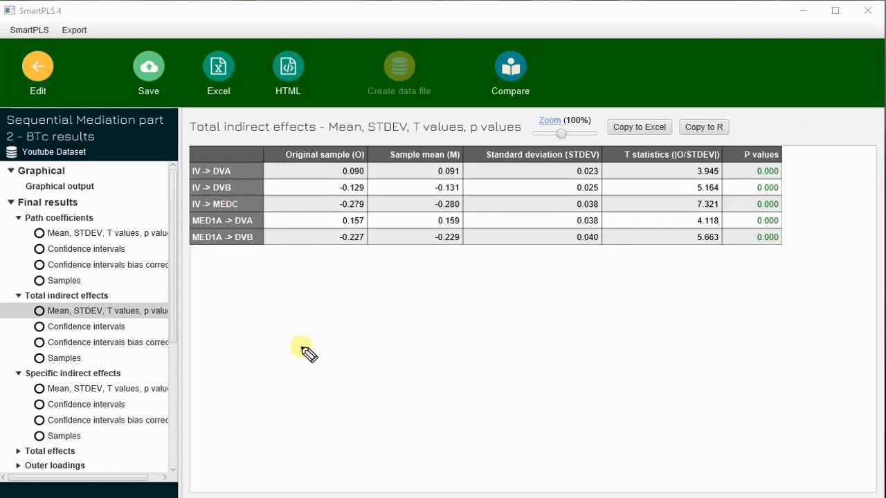
- Handwrite the IV–DVB total indirect effect "-0.129" below the table and display the specific indirect effects for comparison
left_click_drag(301, 346, 347, 331)
left_click(337, 331)
mouse_move(347, 320)
left_mouse_down()
mouse_move(350, 330)
mouse_move(374, 326)
left_mouse_up()
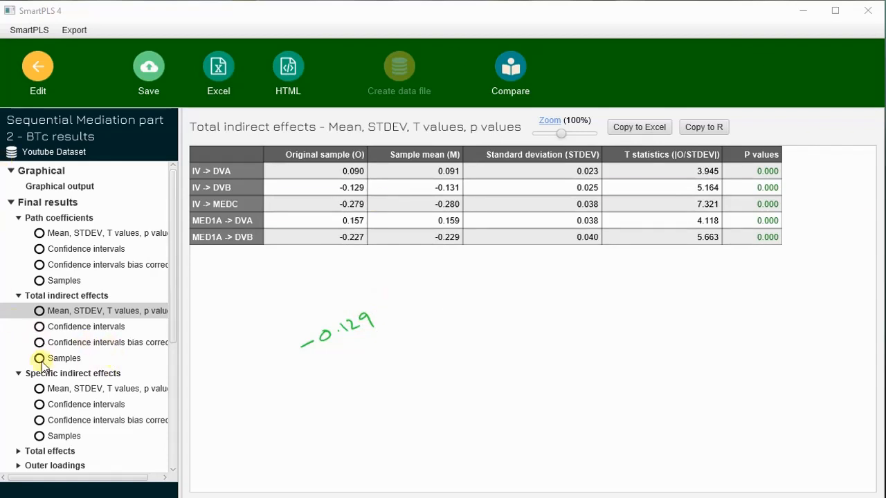
left_click(94, 395)
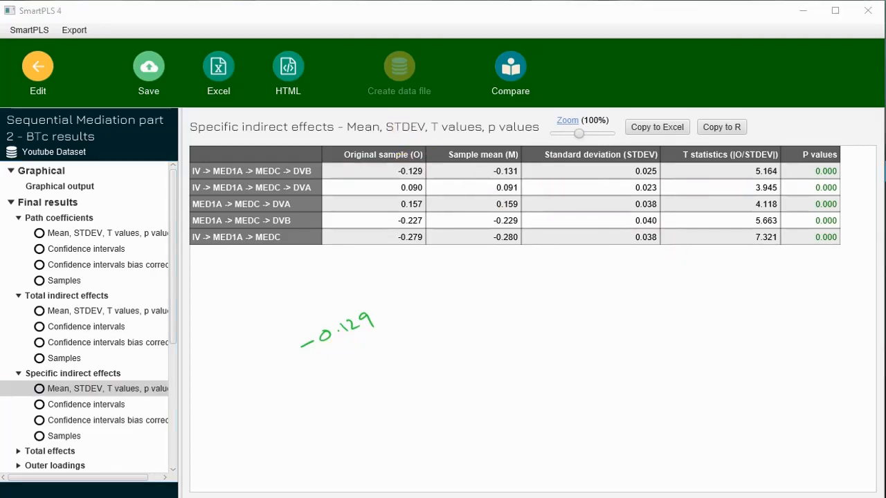
- Circle the IV -> MED1A -> MEDC -> DVB path and its original sample value, write "IV to DVB =" before the handwritten "-0.129", and circle that number
mouse_move(399, 164)
left_mouse_down()
mouse_move(439, 173)
mouse_move(386, 164)
left_mouse_up()
mouse_move(192, 168)
left_mouse_down()
mouse_move(262, 179)
mouse_move(325, 170)
mouse_move(204, 159)
left_mouse_up()
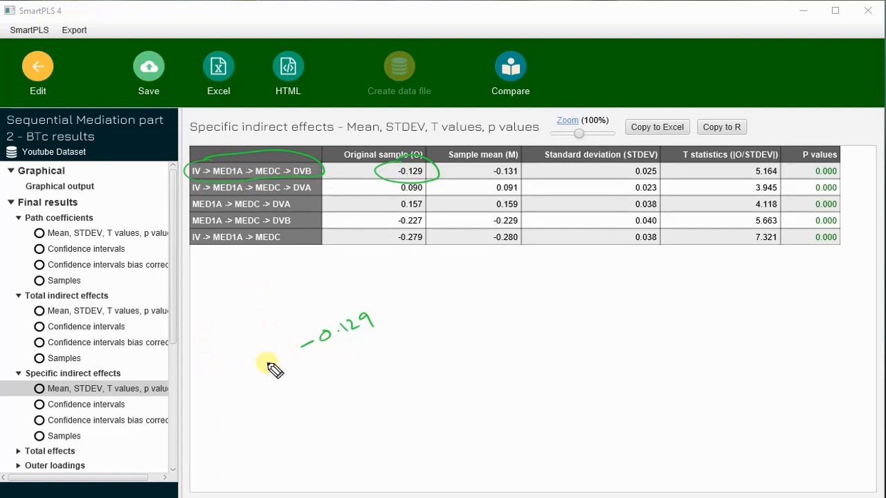
left_click_drag(270, 365, 279, 354)
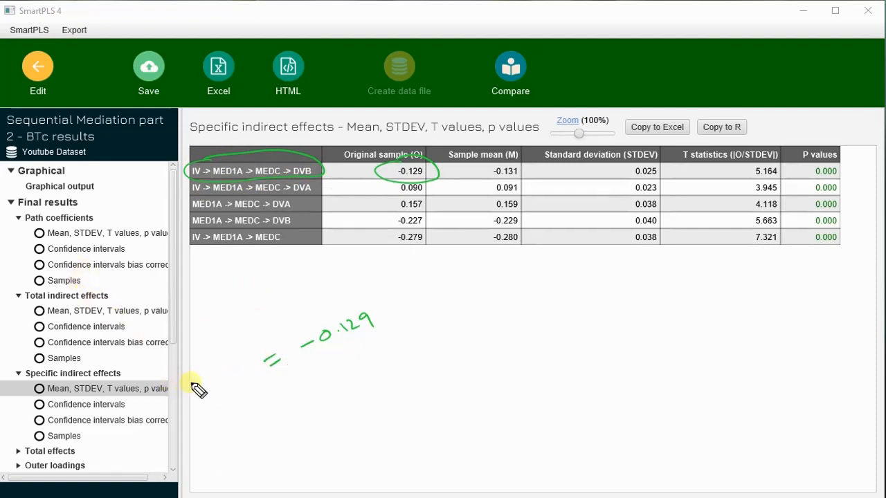
mouse_move(193, 382)
left_mouse_down()
mouse_move(233, 371)
mouse_move(250, 347)
mouse_move(281, 341)
left_mouse_up()
mouse_move(349, 305)
left_mouse_down()
mouse_move(389, 346)
mouse_move(324, 309)
left_mouse_up()
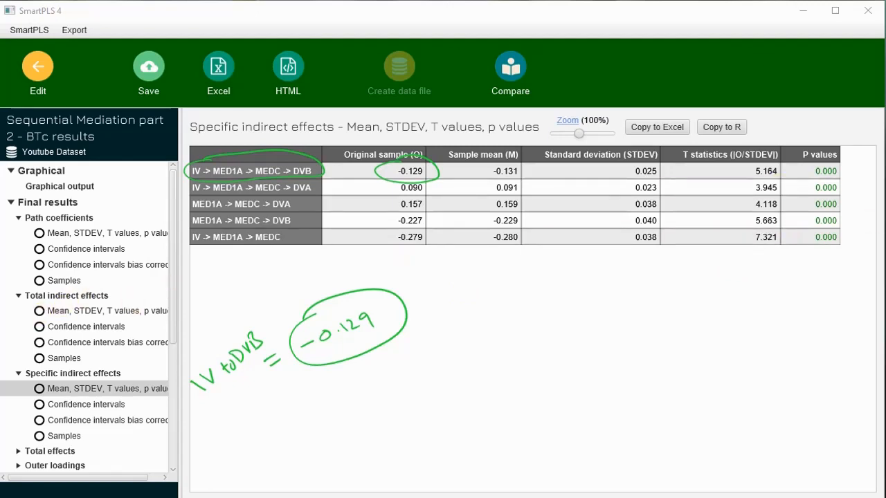
- Clear the handwritten annotations and compare the total indirect effects table with the specific indirect effects table
key("e")
key("Escape")
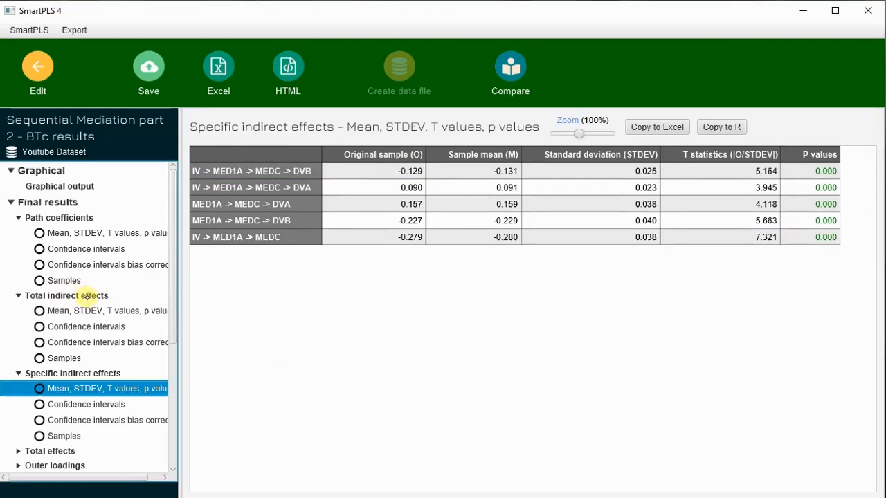
left_click(78, 296)
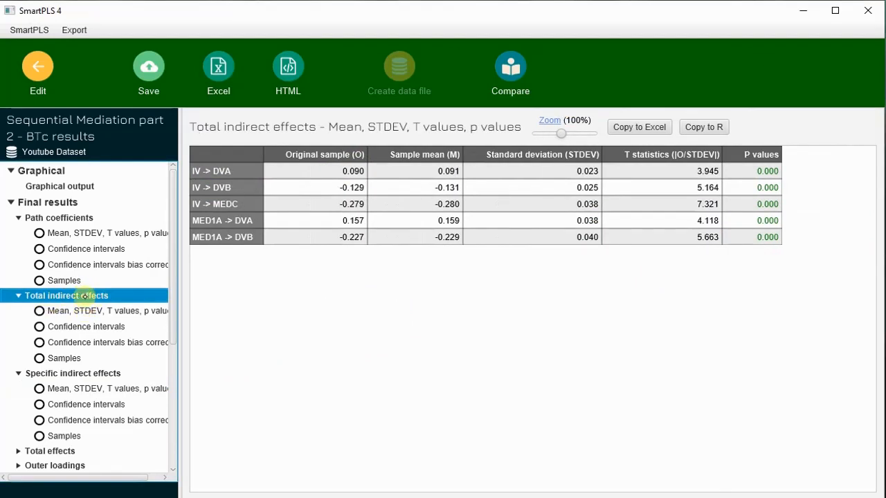
left_click(104, 390)
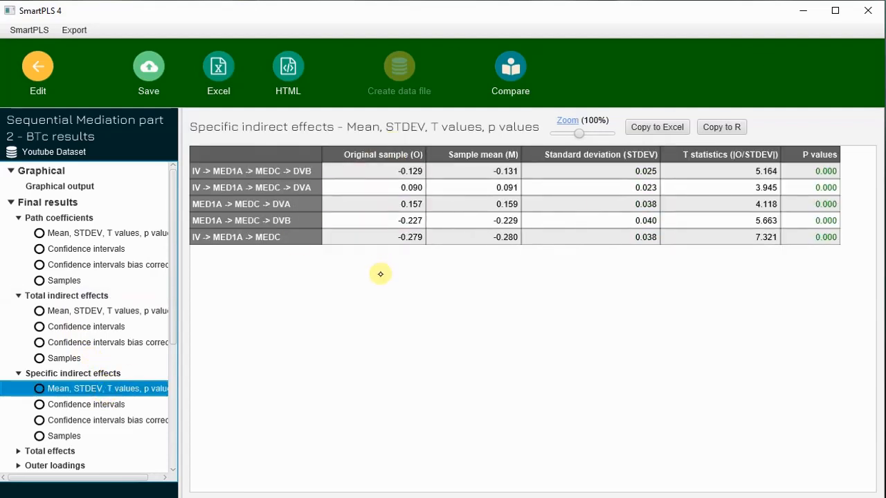
- Expand the Total effects results and handwrite a three-column grid below the table headed "Direct Eff", "Indirect effect" and "Total Effect"
left_click_drag(174, 303, 181, 357)
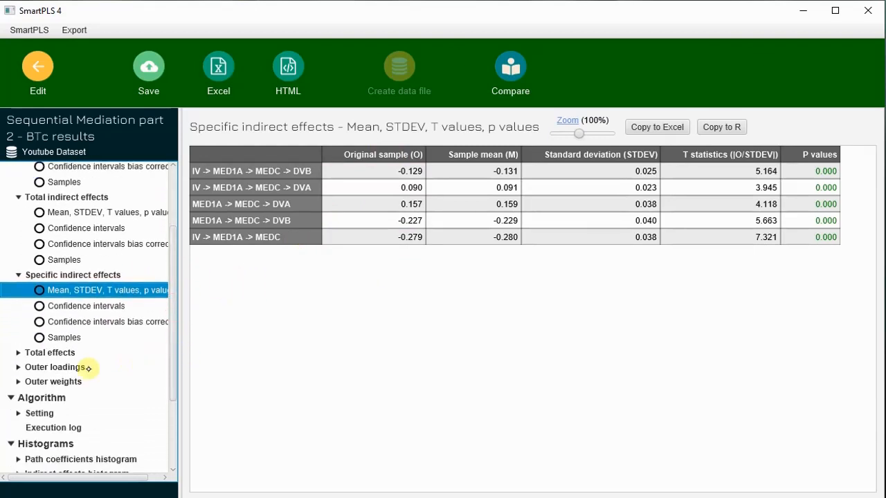
left_click(19, 353)
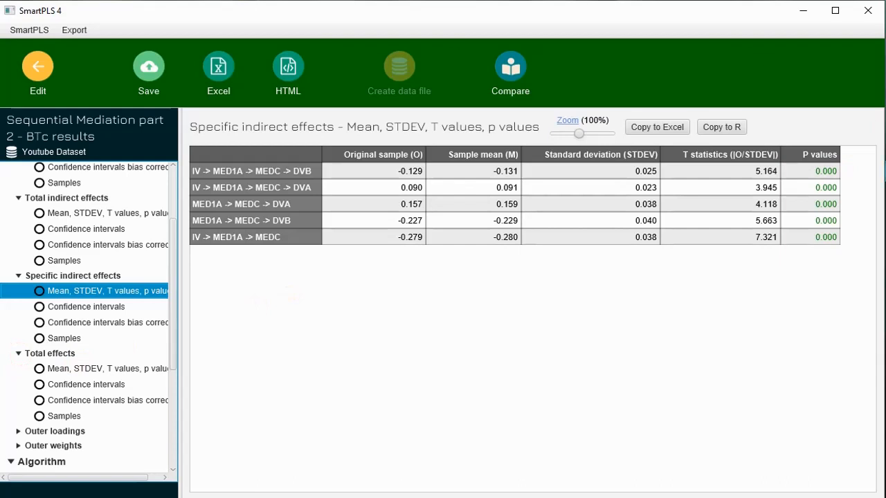
left_click(885, 172)
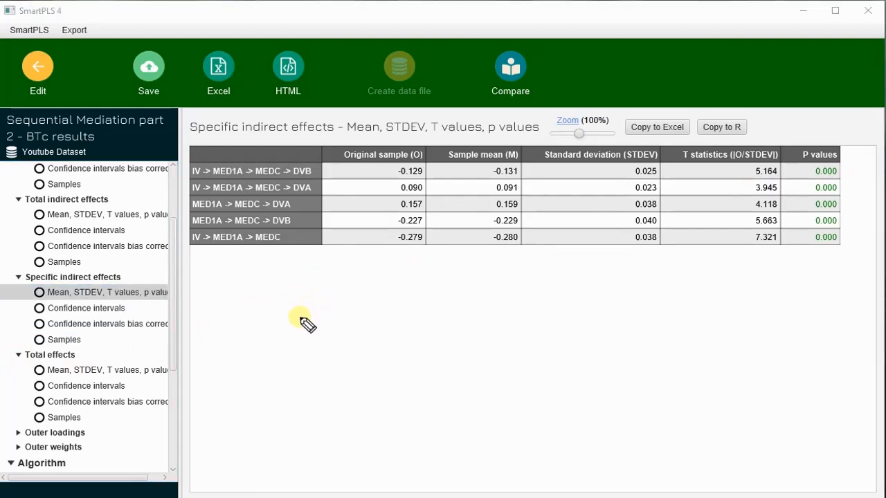
mouse_move(306, 308)
left_mouse_down()
mouse_move(304, 324)
mouse_move(323, 323)
left_mouse_up()
left_click(321, 305)
mouse_move(328, 315)
left_mouse_down()
mouse_move(362, 323)
mouse_move(384, 311)
mouse_move(385, 318)
mouse_move(389, 295)
mouse_move(406, 316)
mouse_move(423, 284)
mouse_move(437, 403)
left_mouse_up()
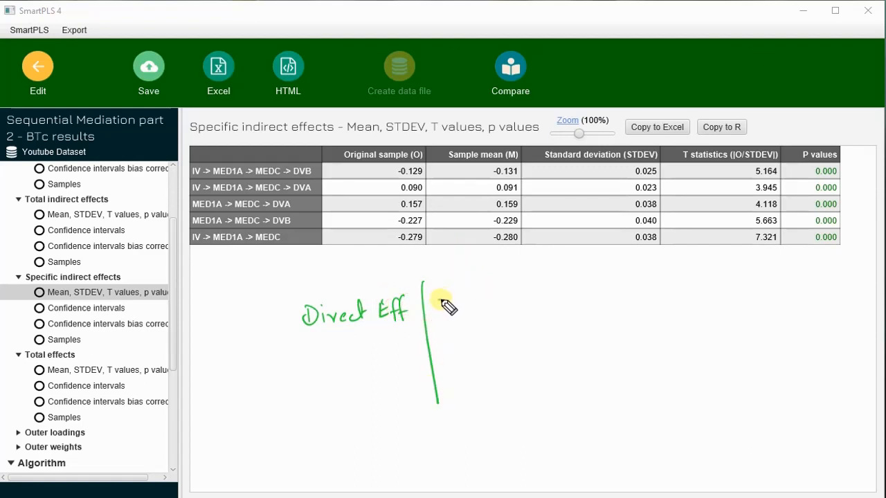
mouse_move(446, 305)
left_mouse_down()
mouse_move(488, 306)
mouse_move(533, 286)
mouse_move(524, 297)
mouse_move(547, 301)
mouse_move(589, 279)
mouse_move(604, 339)
left_mouse_up()
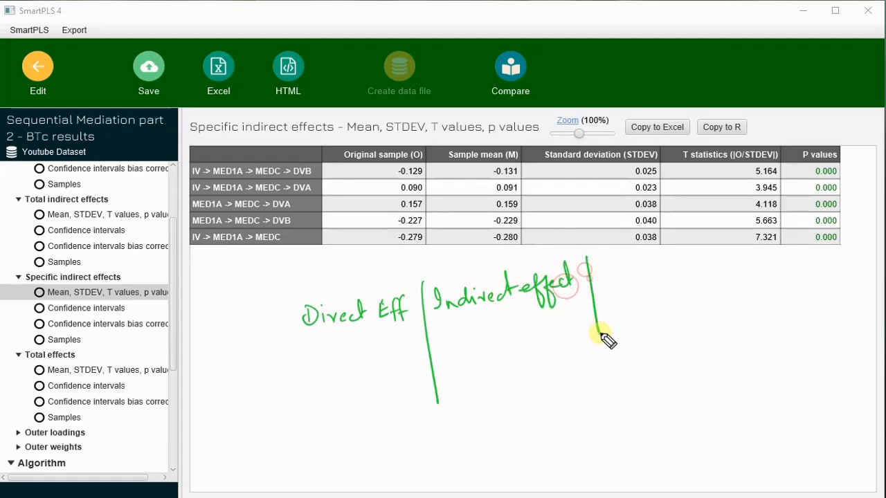
left_click_drag(286, 348, 728, 267)
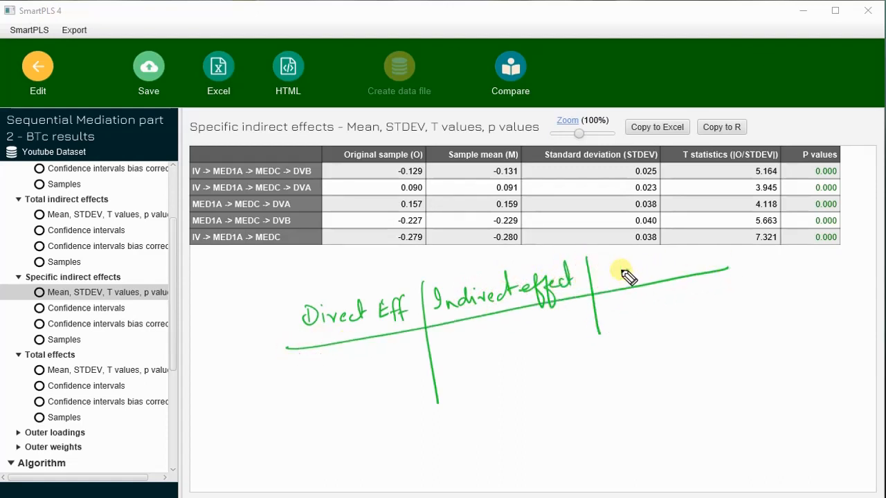
mouse_move(625, 274)
left_mouse_down()
mouse_move(663, 281)
mouse_move(711, 274)
mouse_move(697, 258)
mouse_move(710, 260)
left_mouse_up()
left_click_drag(720, 265, 741, 253)
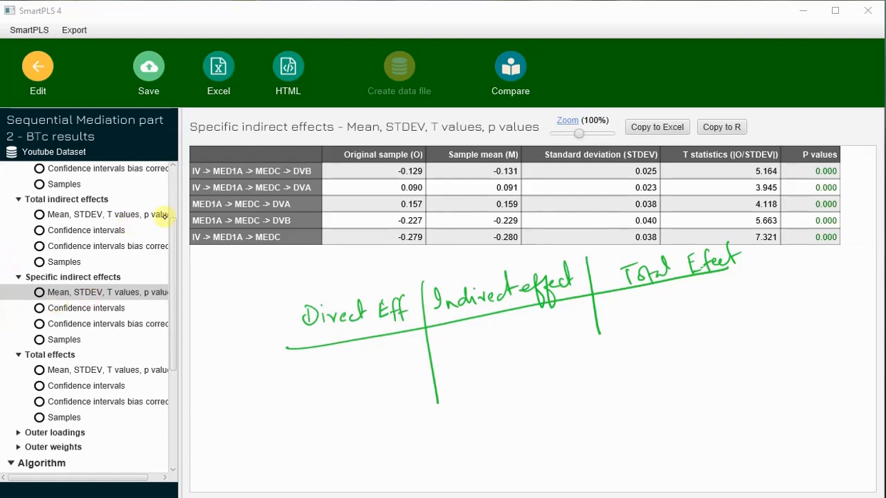
- Review the path coefficients, total indirect effects, specific indirect effects and total effects tables in turn
left_click_drag(174, 260, 146, 208)
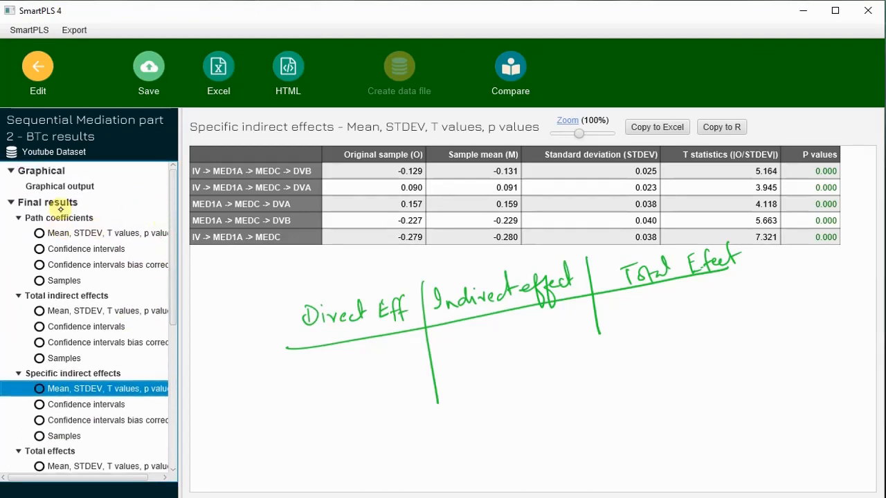
left_click(118, 234)
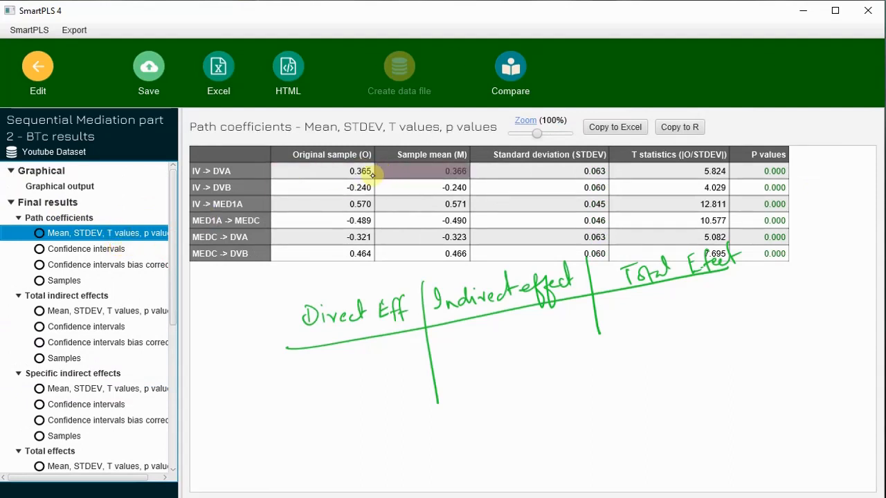
left_click(116, 313)
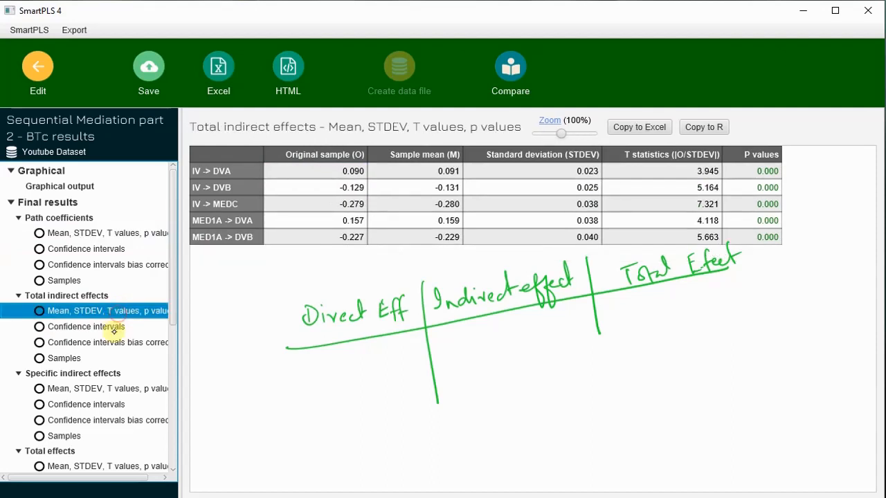
left_click_drag(174, 287, 174, 326)
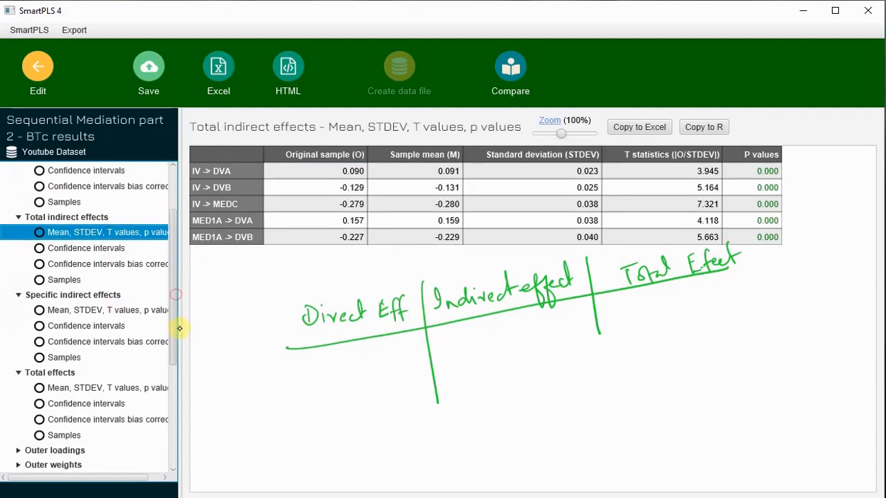
left_click(113, 310)
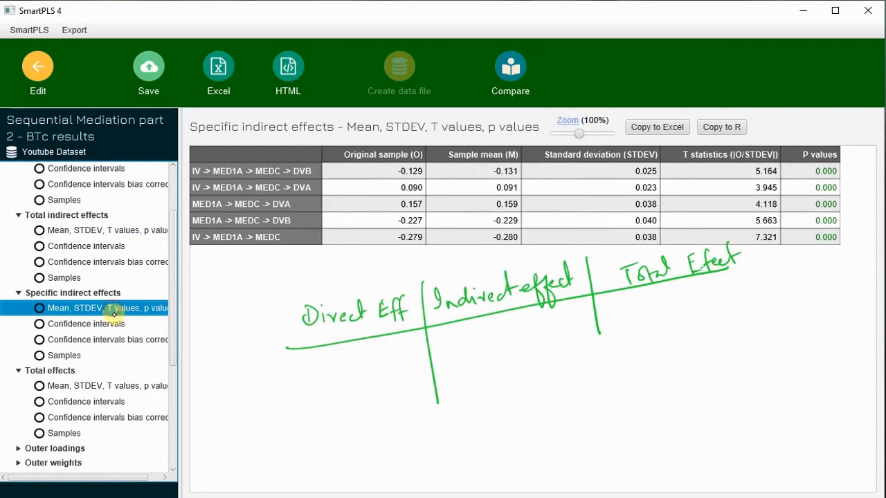
left_click(115, 387)
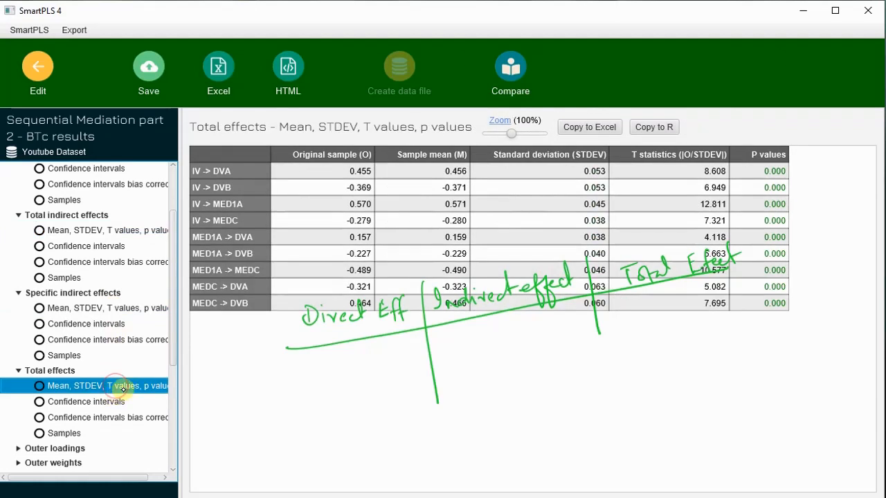
left_click_drag(173, 337, 184, 388)
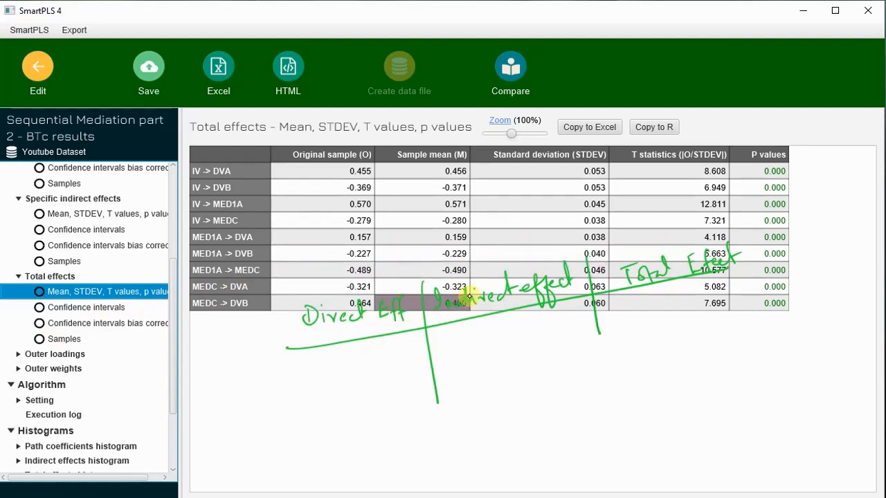
left_click(338, 346)
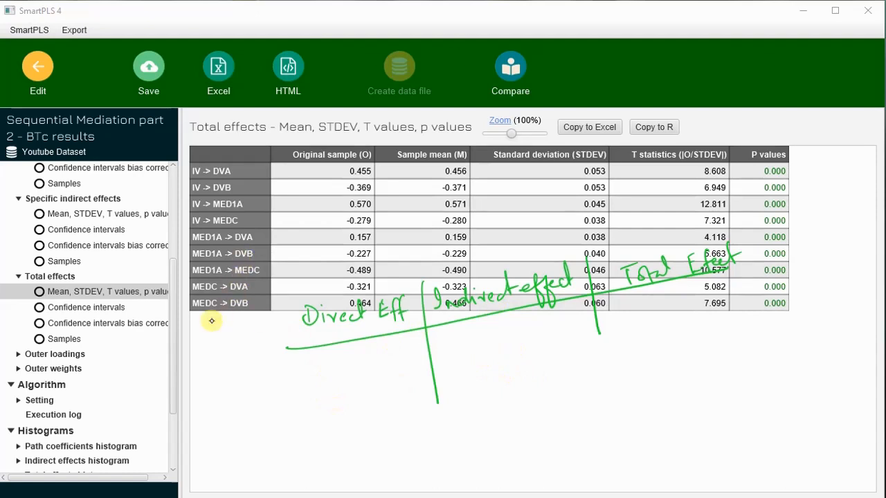
- Revisit the model diagram and the path coefficients table, followed by the specific indirect effects table
scroll(173, 333, "up", 5)
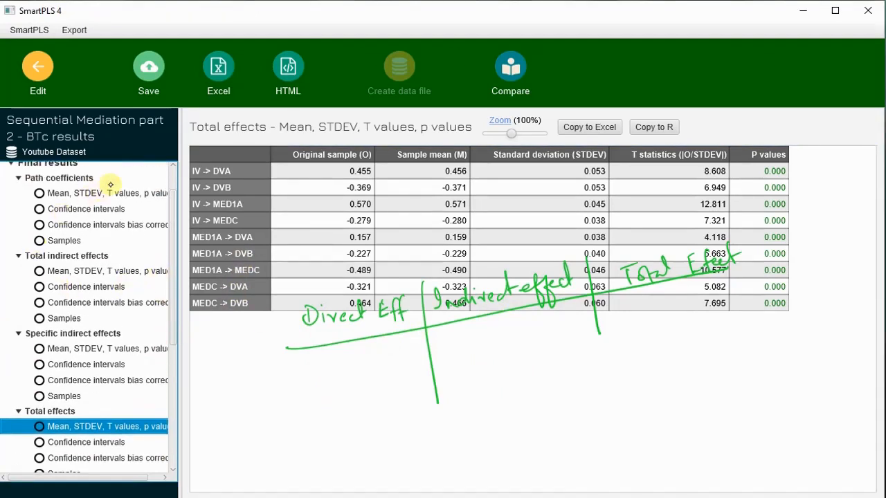
scroll(173, 246, "up", 2)
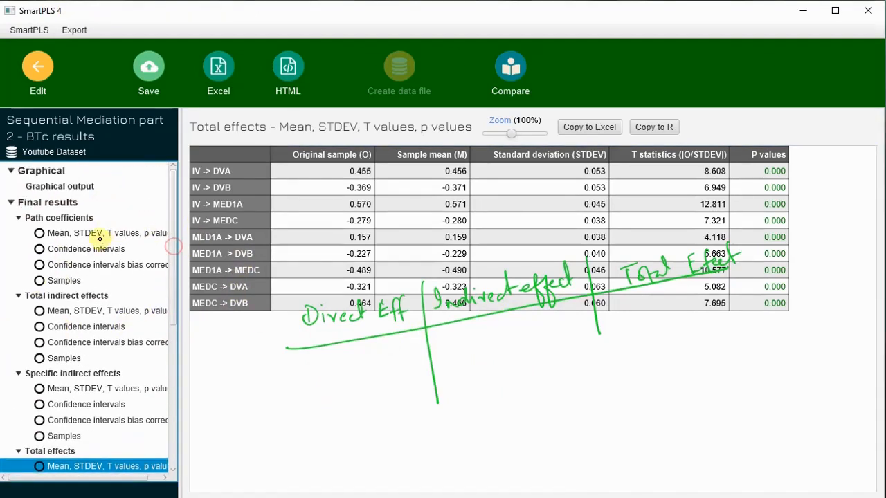
left_click(88, 187)
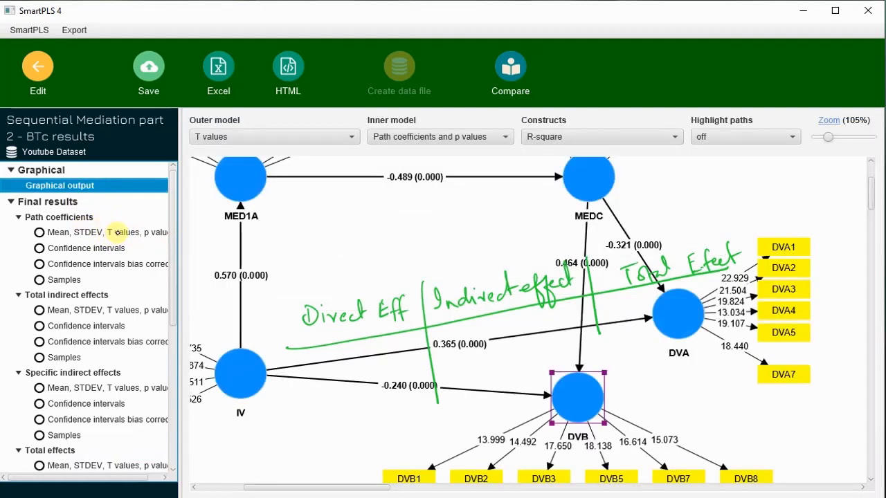
left_click(117, 232)
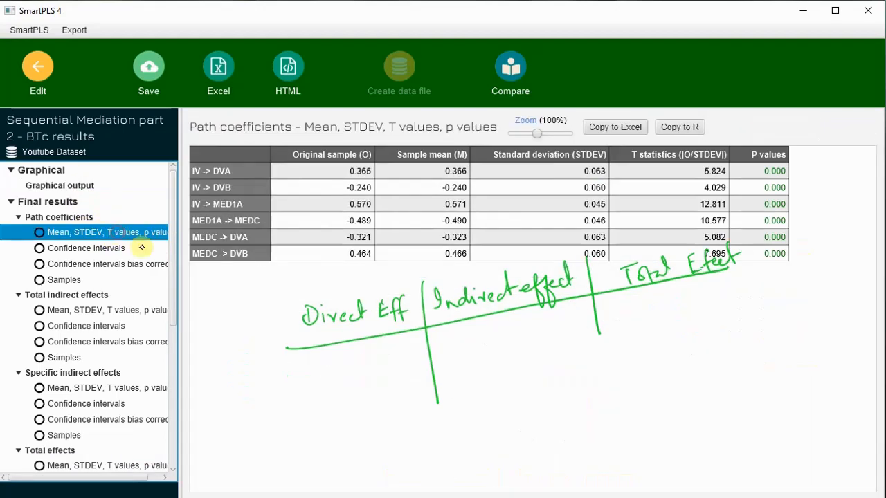
left_click(224, 159)
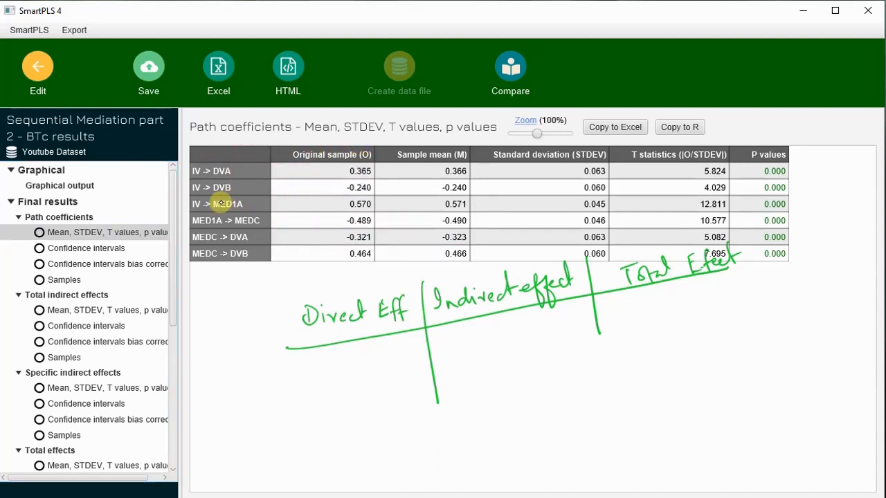
left_click(99, 373)
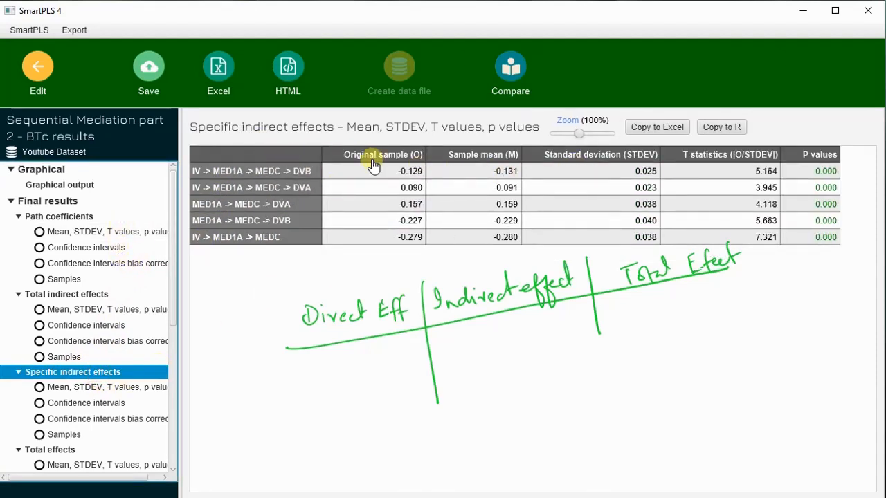
- Handwrite in red "Indirect" above the specific indirect effects table, "Sig" beside the first P values, and "Insig" over "No Seq med" below
left_click(534, 225)
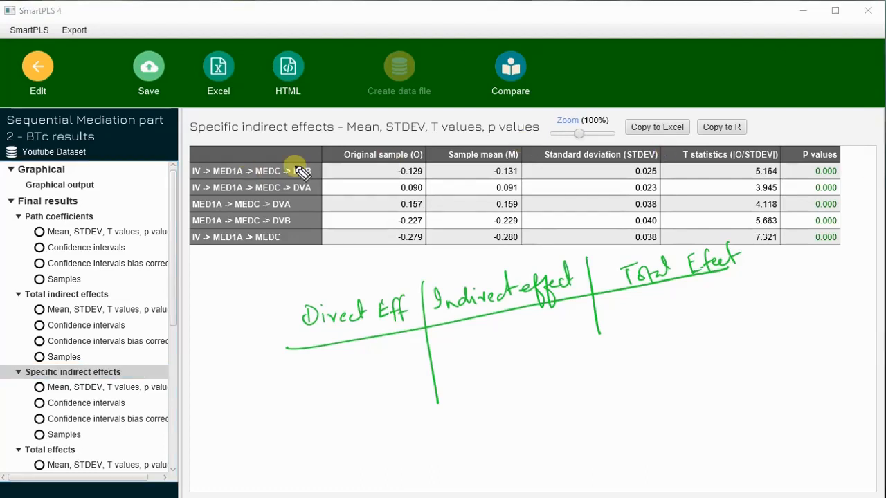
left_click_drag(392, 148, 475, 133)
mouse_move(848, 169)
left_mouse_down()
mouse_move(865, 166)
mouse_move(871, 179)
mouse_move(856, 174)
left_mouse_up()
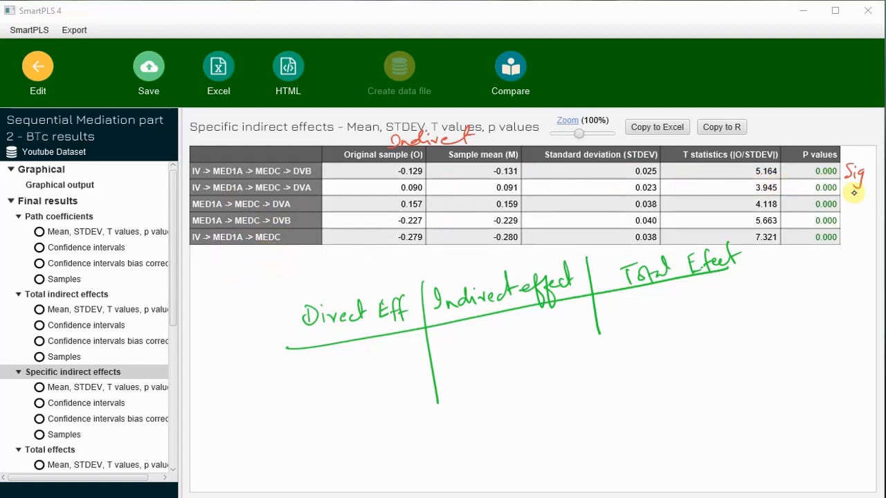
mouse_move(778, 264)
left_mouse_down()
mouse_move(793, 287)
mouse_move(823, 283)
mouse_move(819, 297)
mouse_move(822, 290)
left_mouse_up()
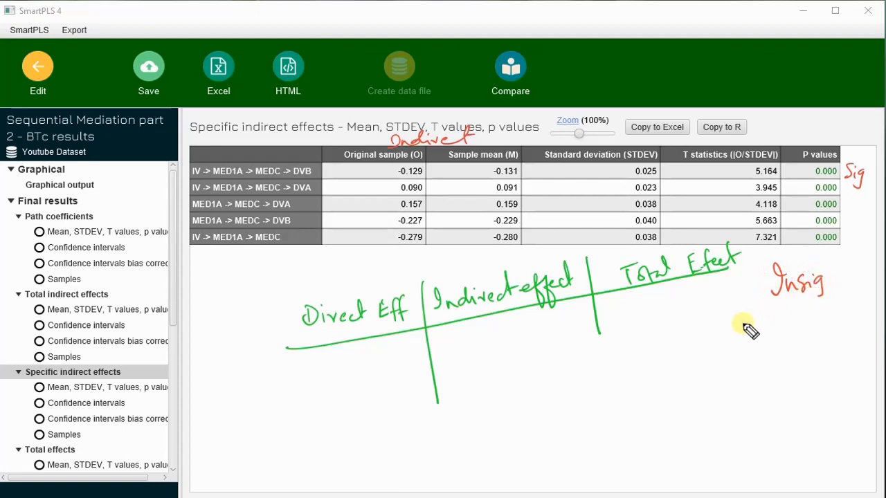
mouse_move(744, 324)
left_mouse_down()
mouse_move(791, 339)
mouse_move(866, 316)
mouse_move(861, 324)
left_mouse_up()
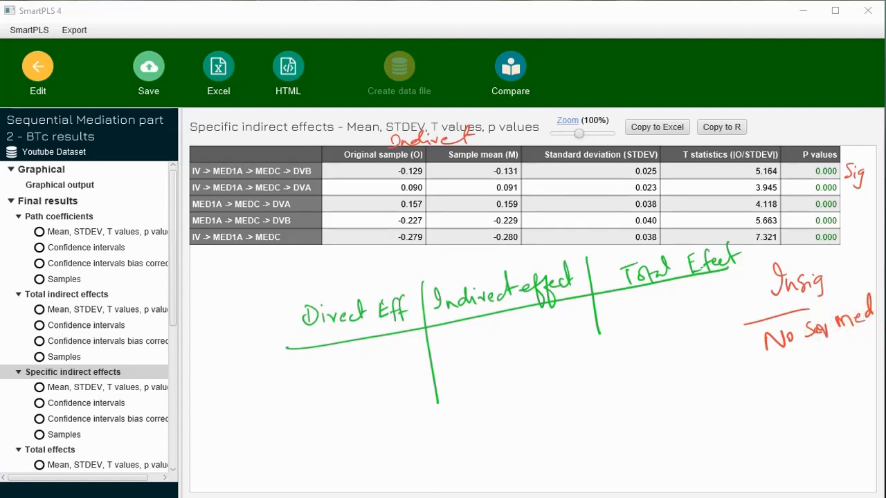
- Check the direct effects in the path coefficients table and examine the IV, MED1A, MEDC, DVA and DVB paths in the diagram
left_click(132, 231)
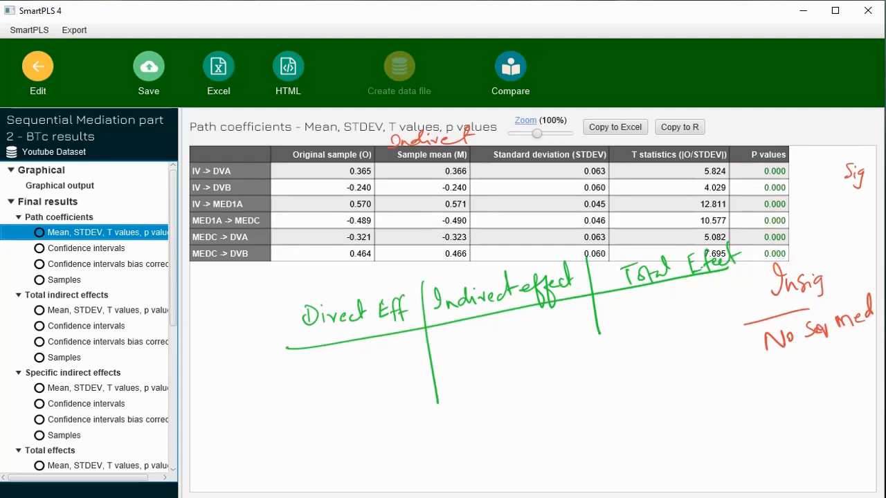
left_click(59, 186)
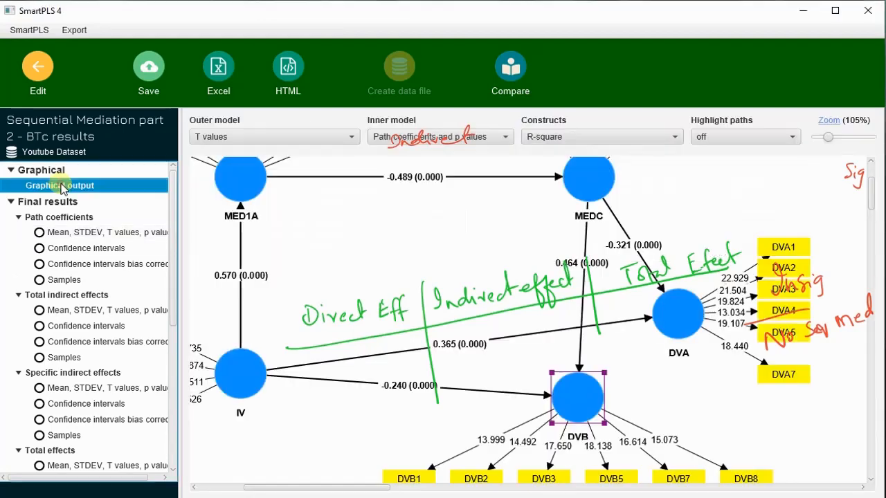
scroll(751, 322, "down", 1)
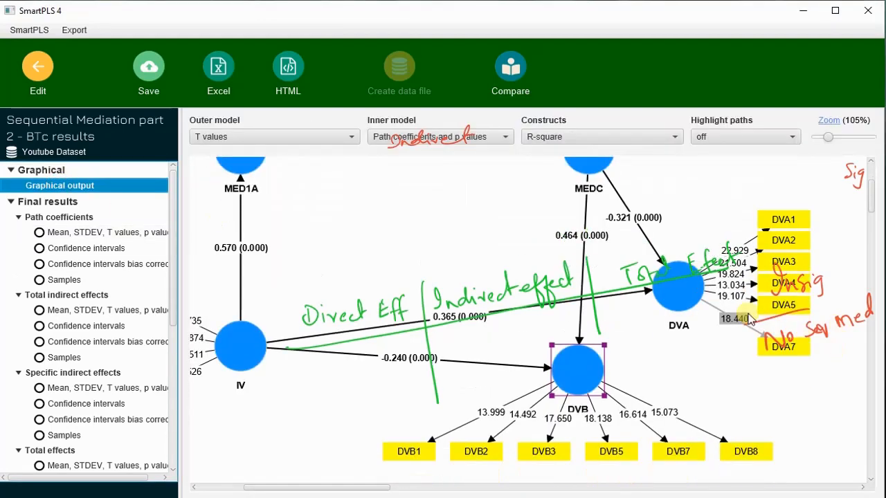
scroll(748, 318, "up", 1)
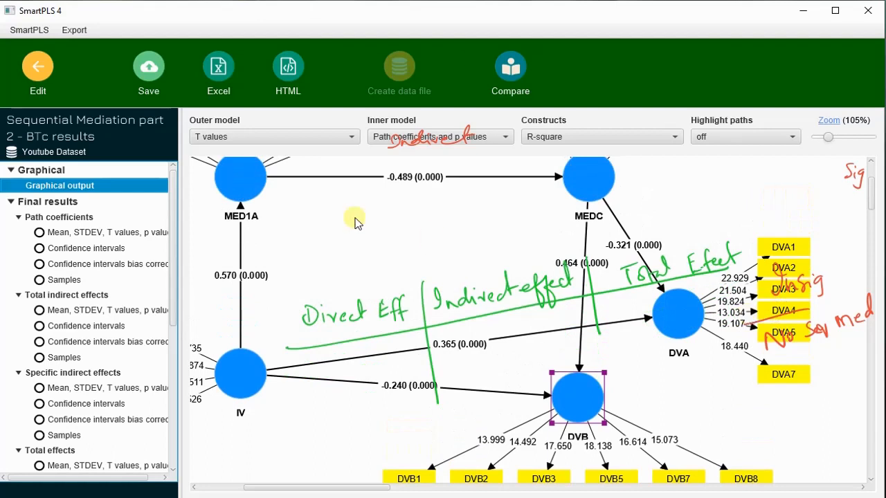